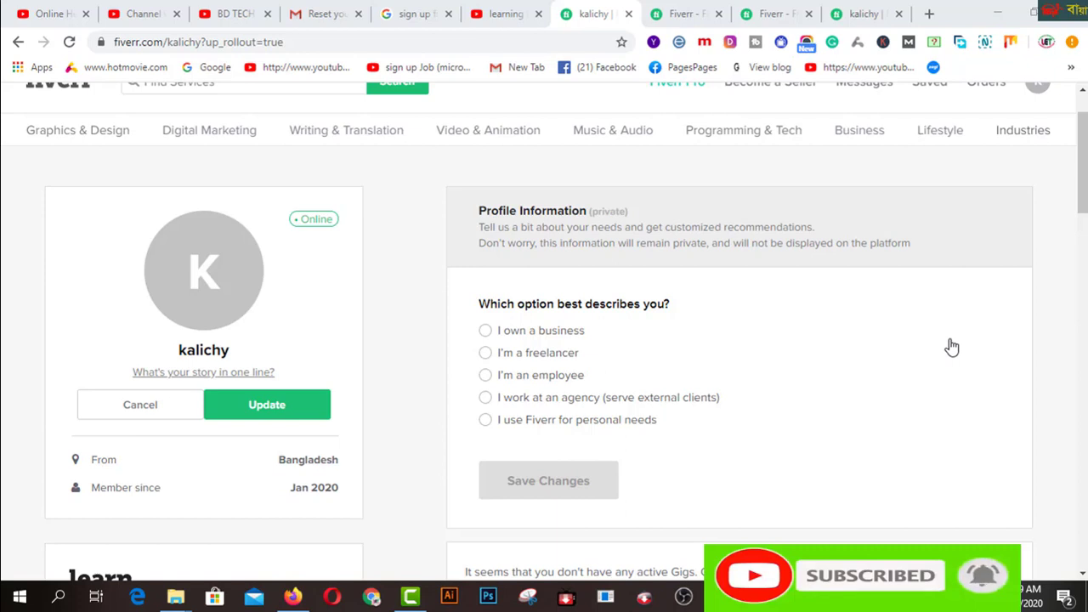
- Look over the Fiverr profile page, from the Profile Information questions down to the Description and Languages sections
scroll(892, 306, "down", 2)
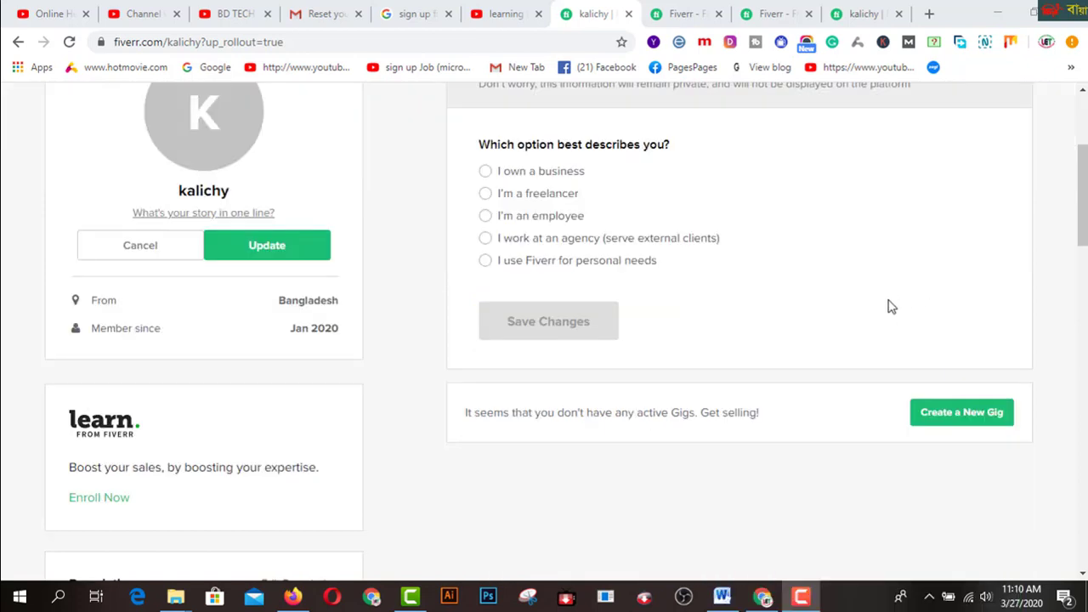
scroll(862, 315, "down", 2)
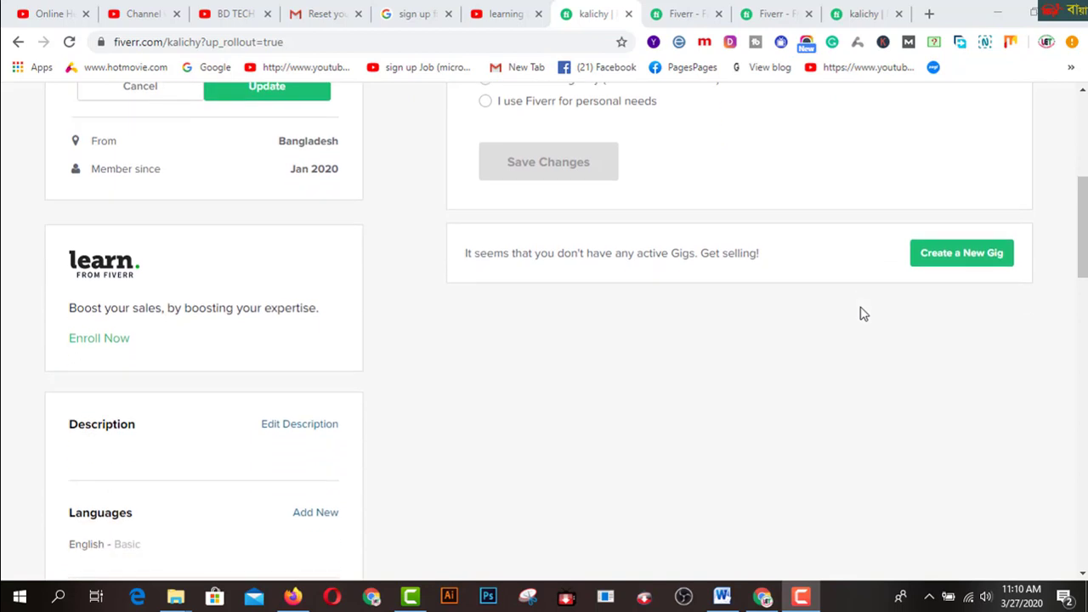
scroll(855, 344, "down", 2)
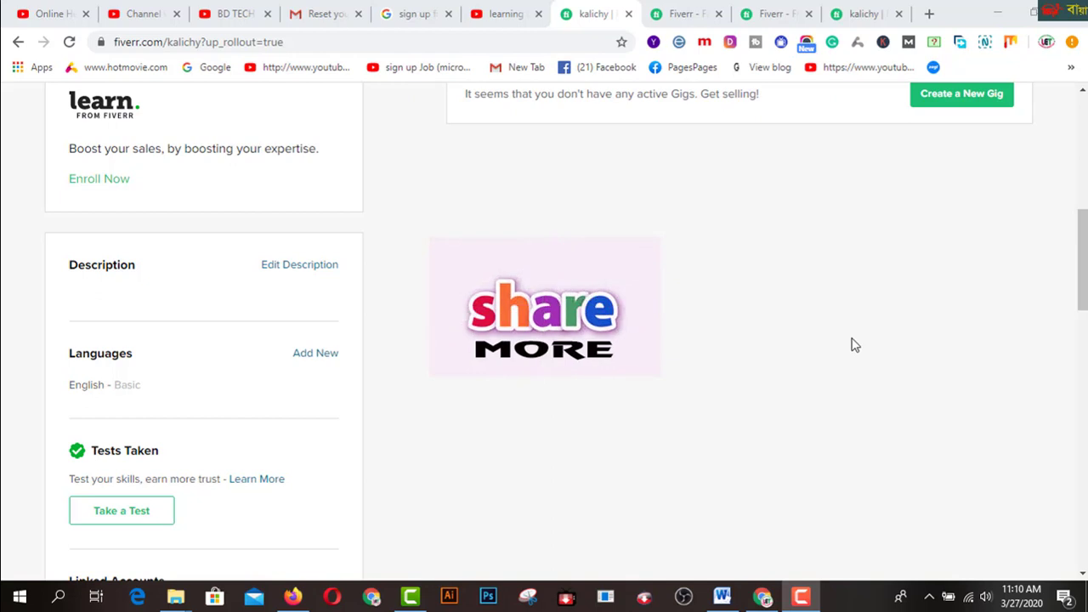
scroll(855, 345, "up", 3)
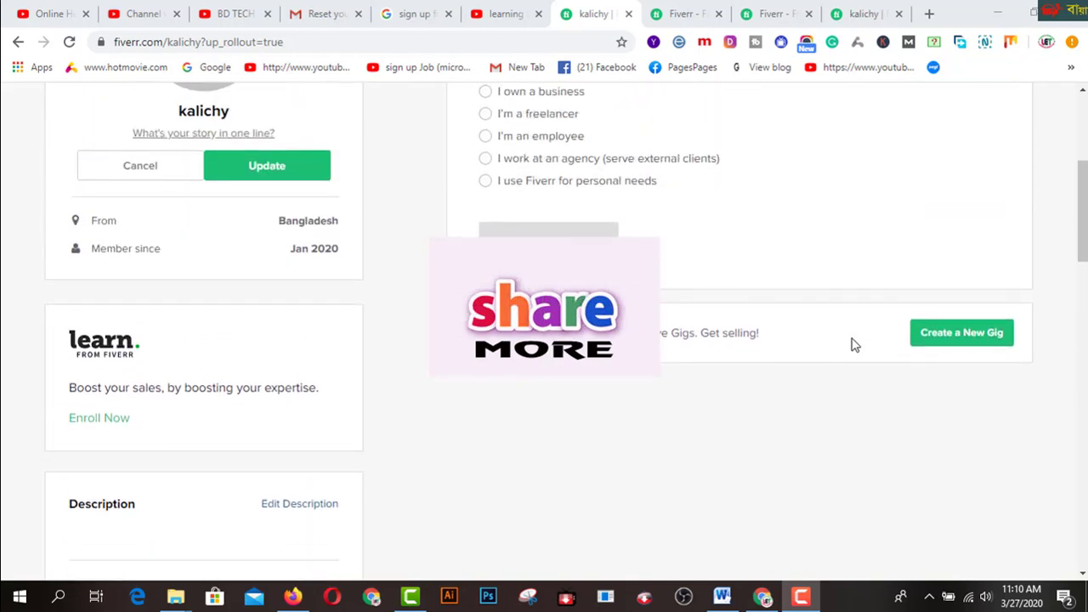
scroll(855, 344, "up", 3)
scroll(855, 345, "up", 1)
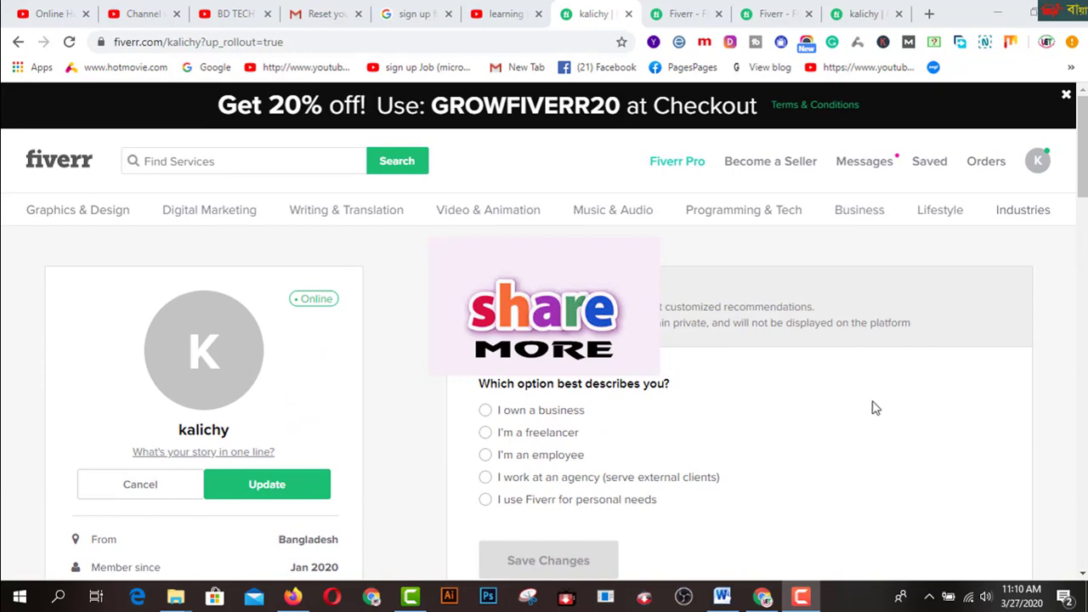
scroll(876, 408, "down", 1)
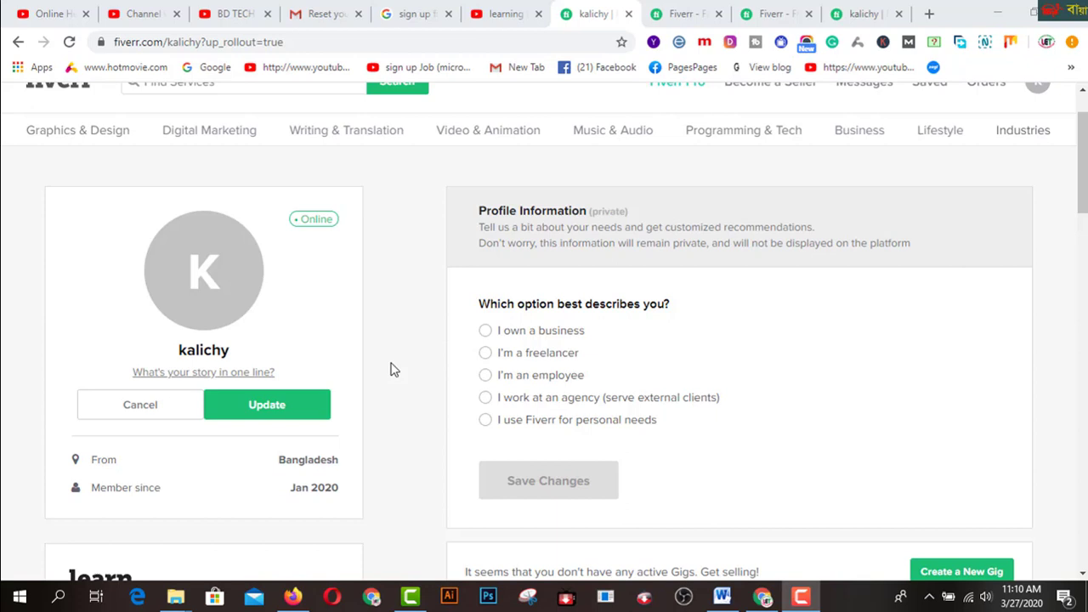
scroll(394, 370, "down", 4)
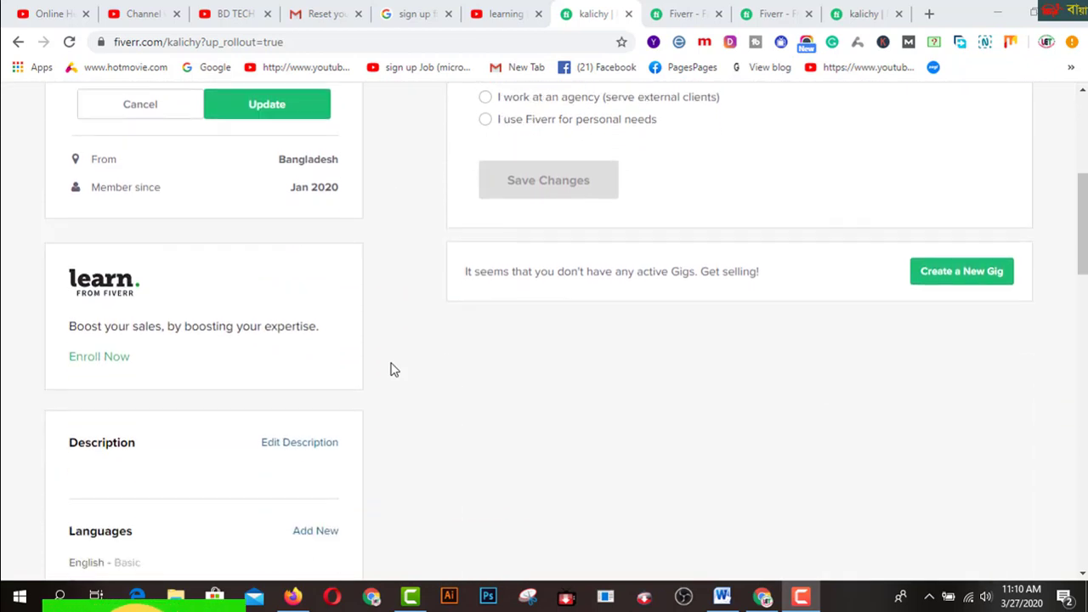
scroll(394, 369, "up", 2)
scroll(391, 370, "up", 2)
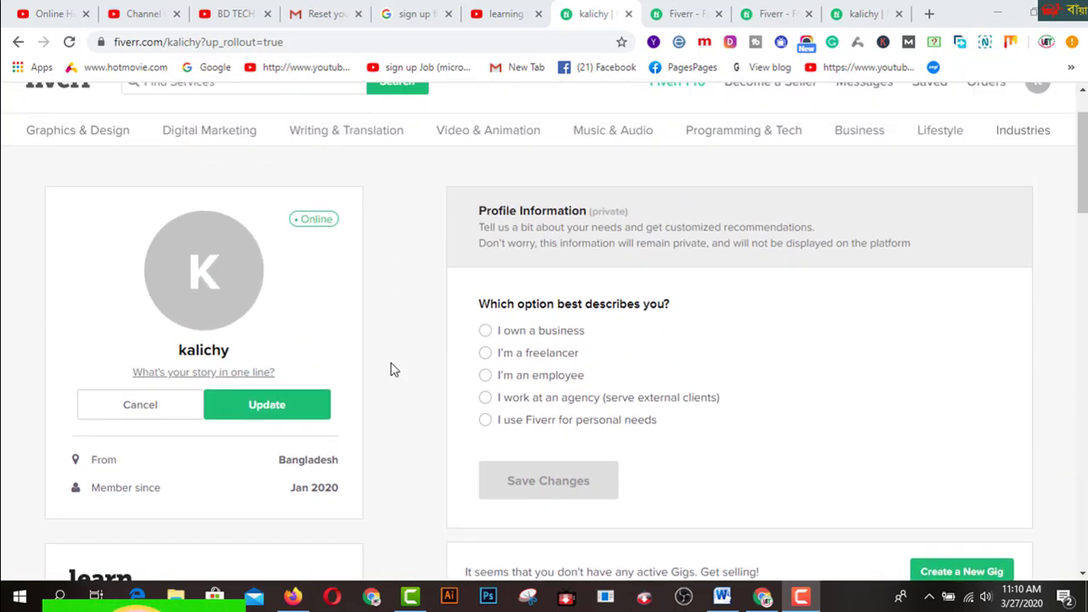
- Switch to the learning & earning tube YouTube channel and browse its created playlists
left_click(498, 14)
scroll(823, 304, "up", 3)
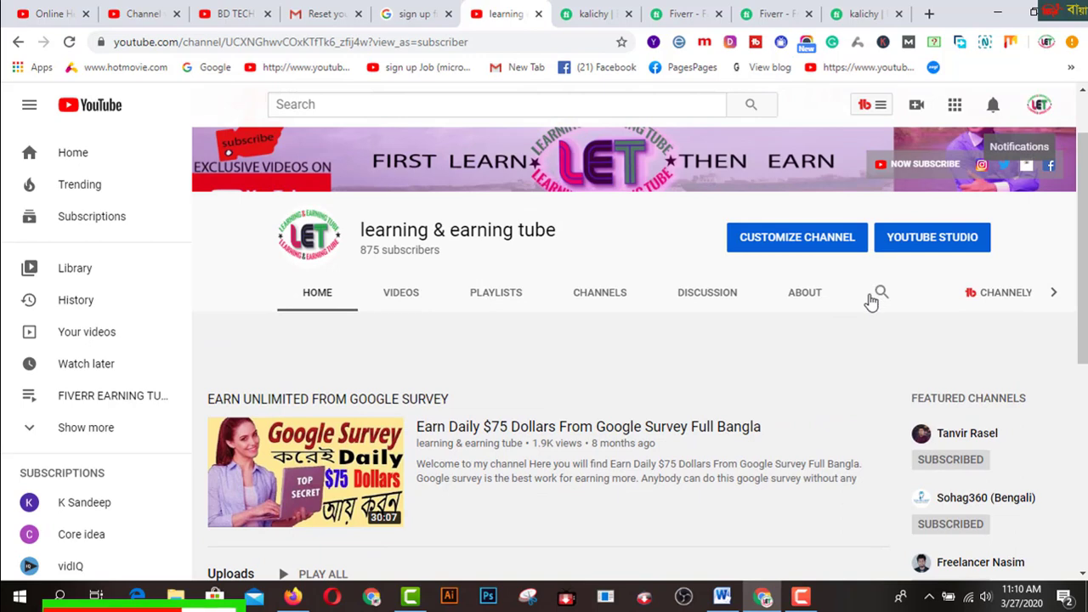
left_click(503, 299)
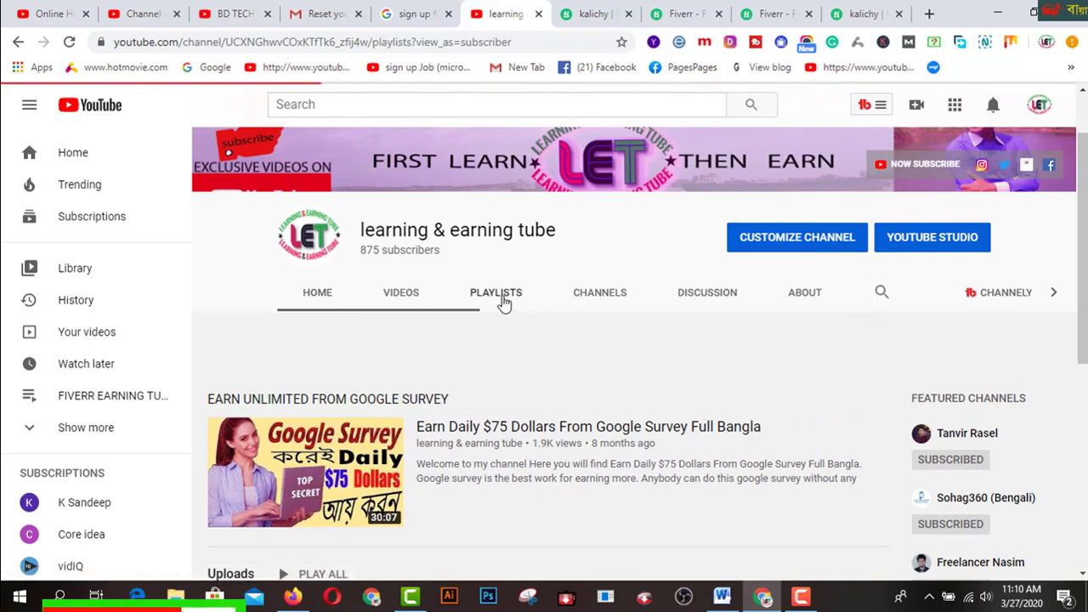
scroll(569, 445, "down", 5)
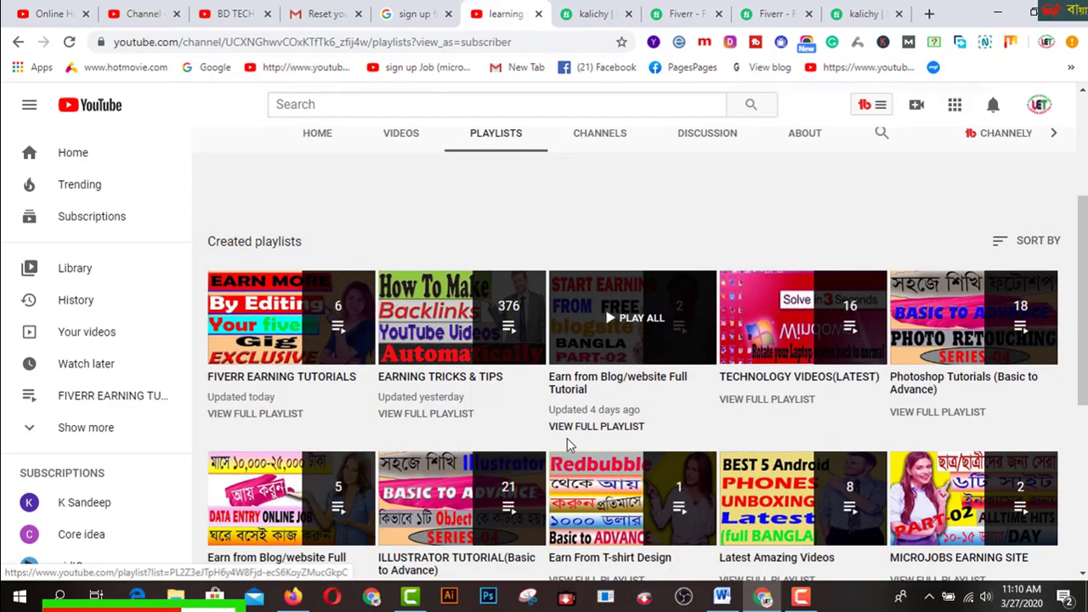
scroll(570, 444, "down", 1)
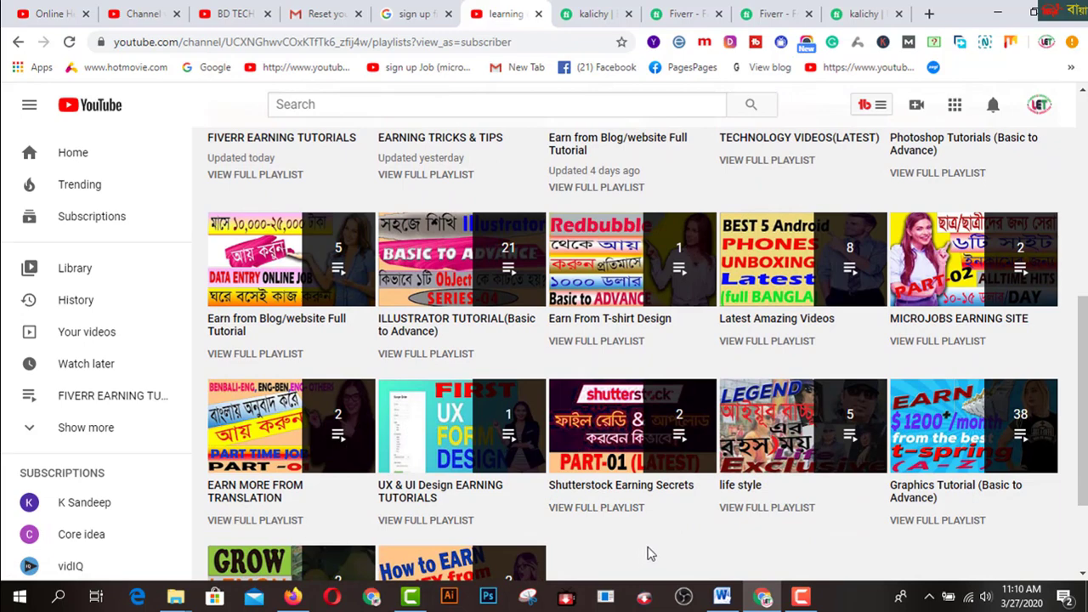
scroll(650, 553, "down", 1)
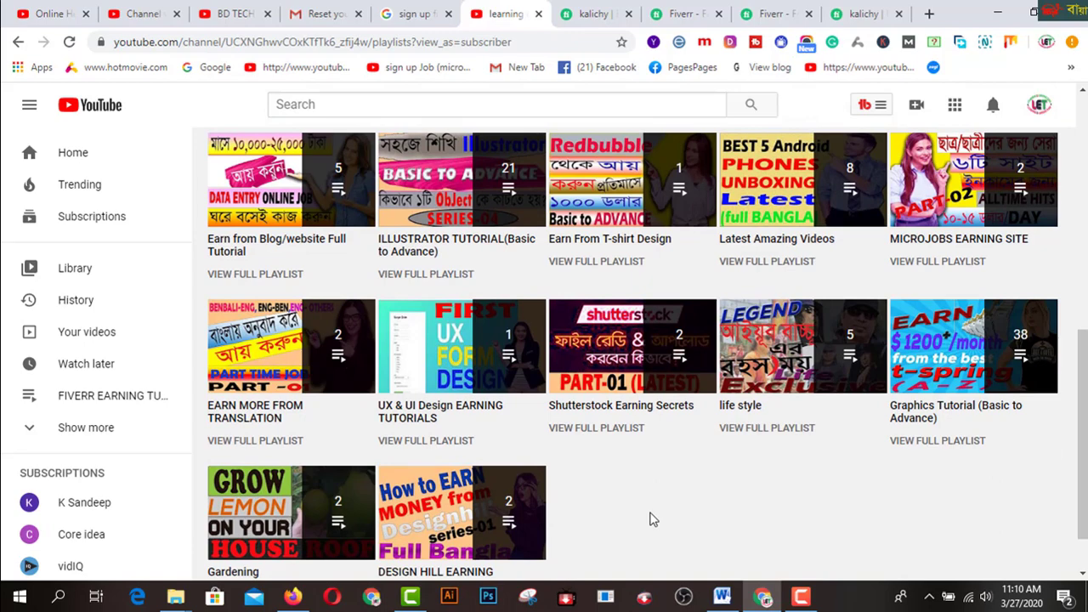
scroll(650, 519, "up", 7)
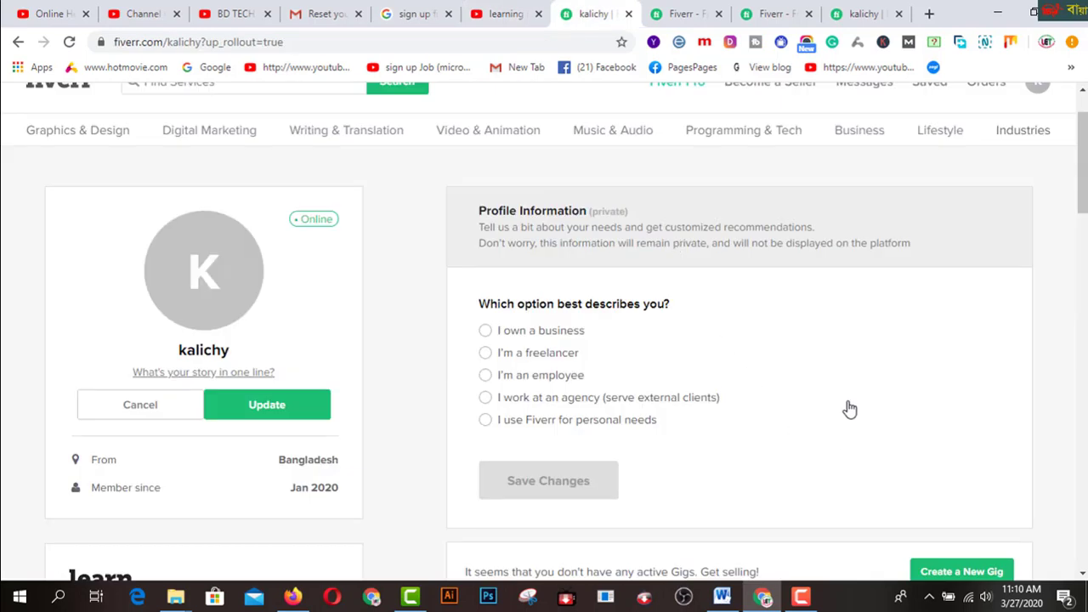
- Open the "Join fiverr.com" result from the "sign up fiverr" Google search in a new browser tab
scroll(849, 409, "down", 1)
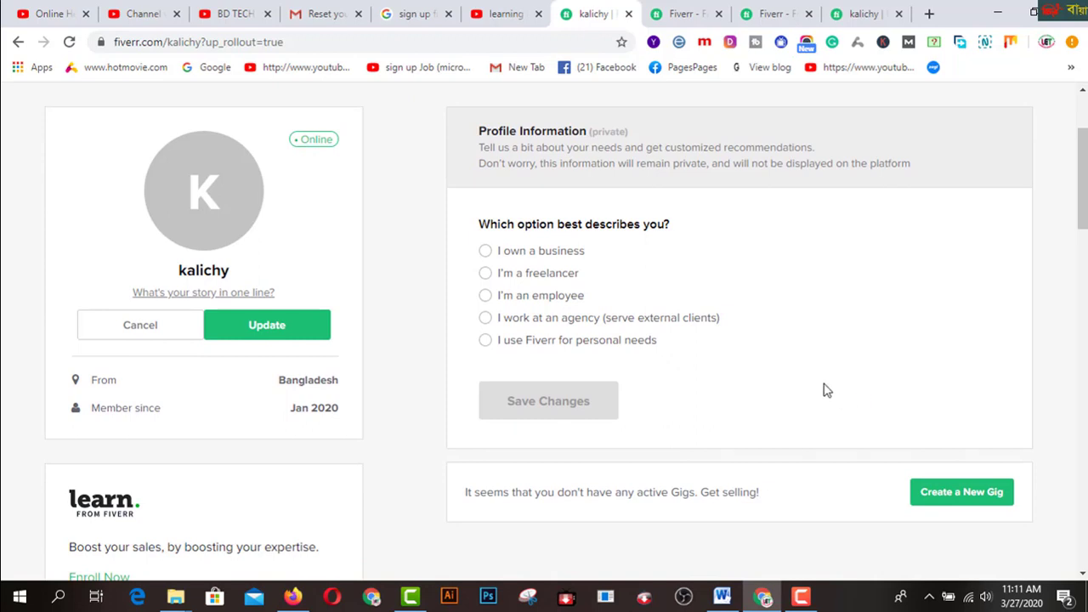
left_click(414, 19)
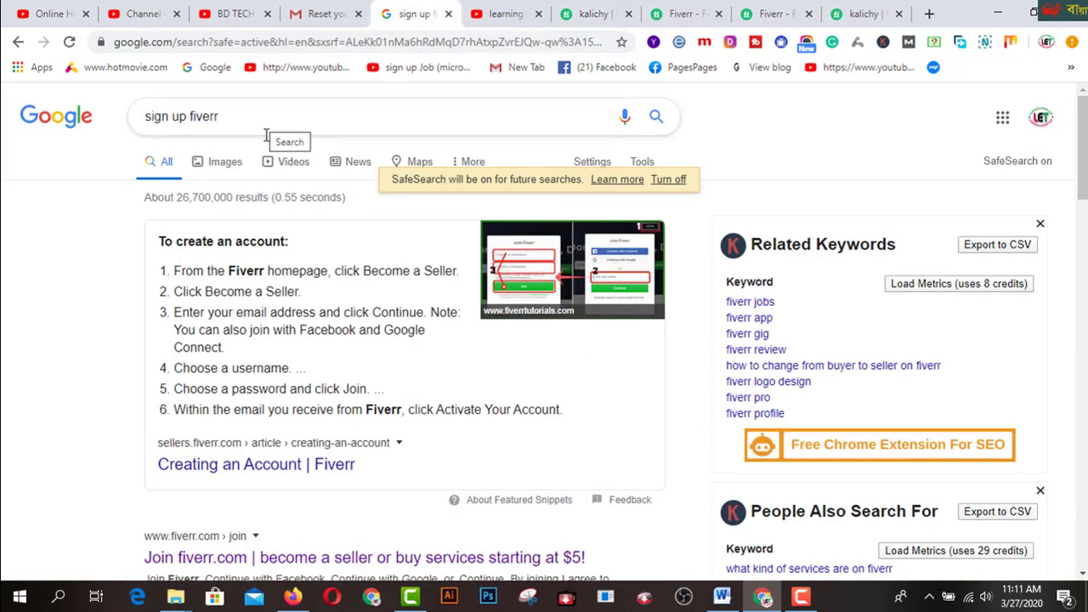
scroll(394, 421, "down", 2)
right_click(393, 408)
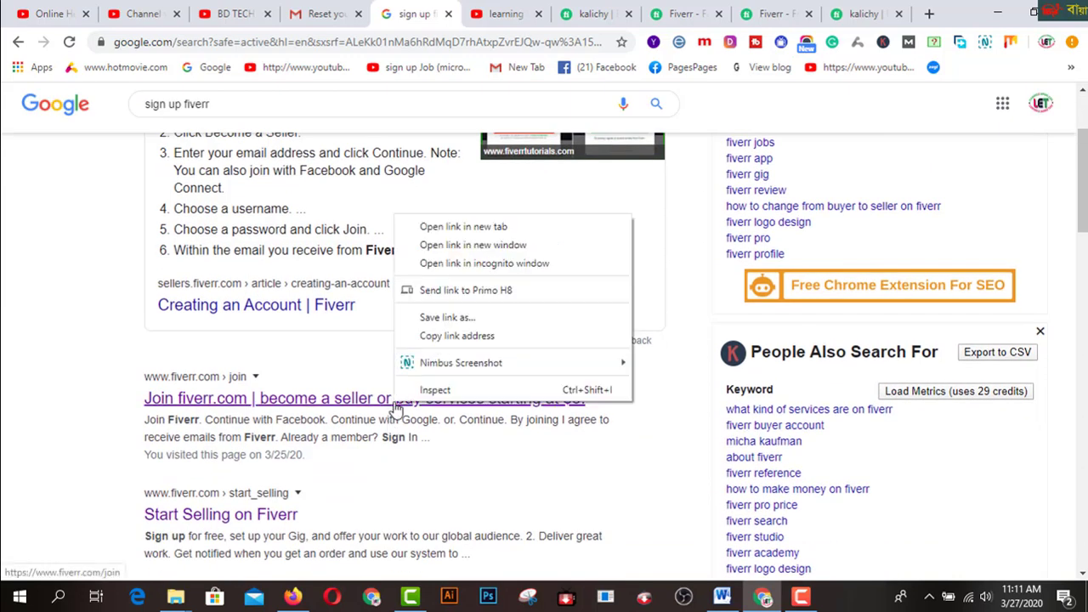
left_click(438, 226)
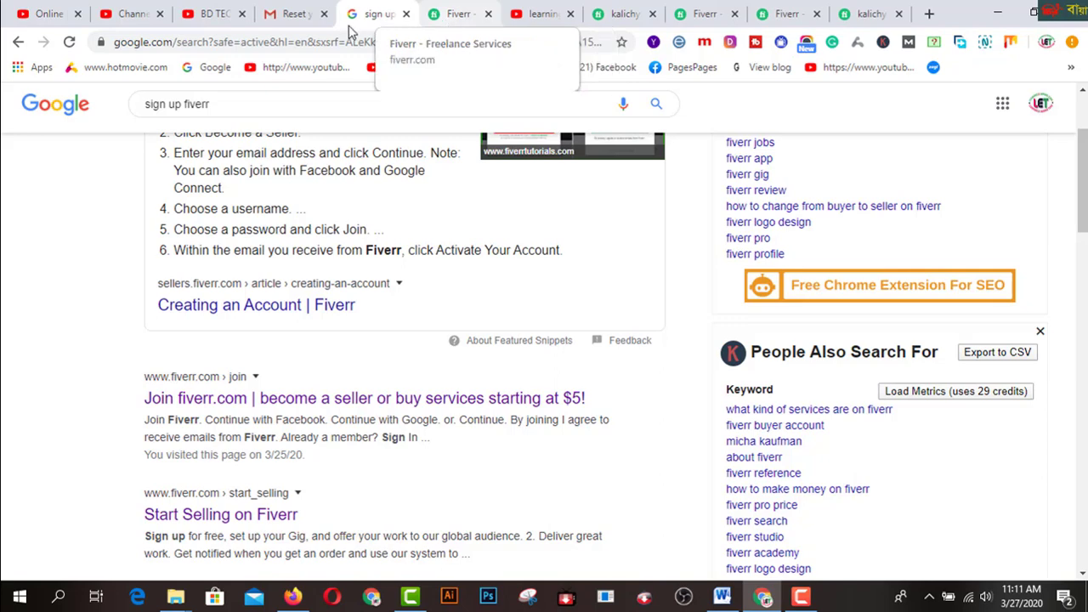
- View the Fiverr password reset message in Gmail, and return to the Fiverr profile to examine its photo area
left_click(293, 14)
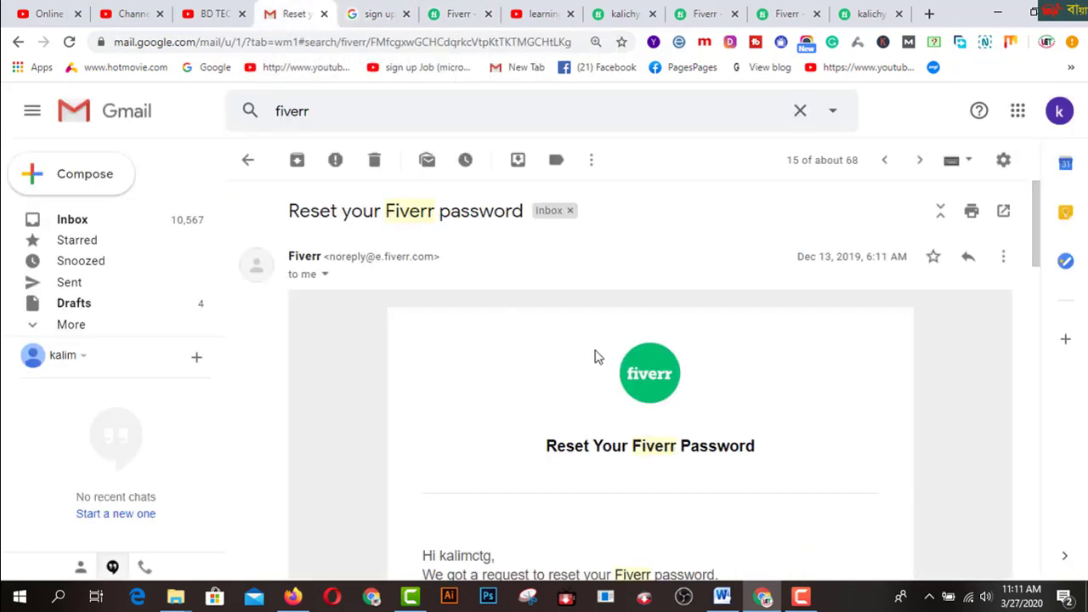
left_click(625, 15)
scroll(751, 398, "up", 2)
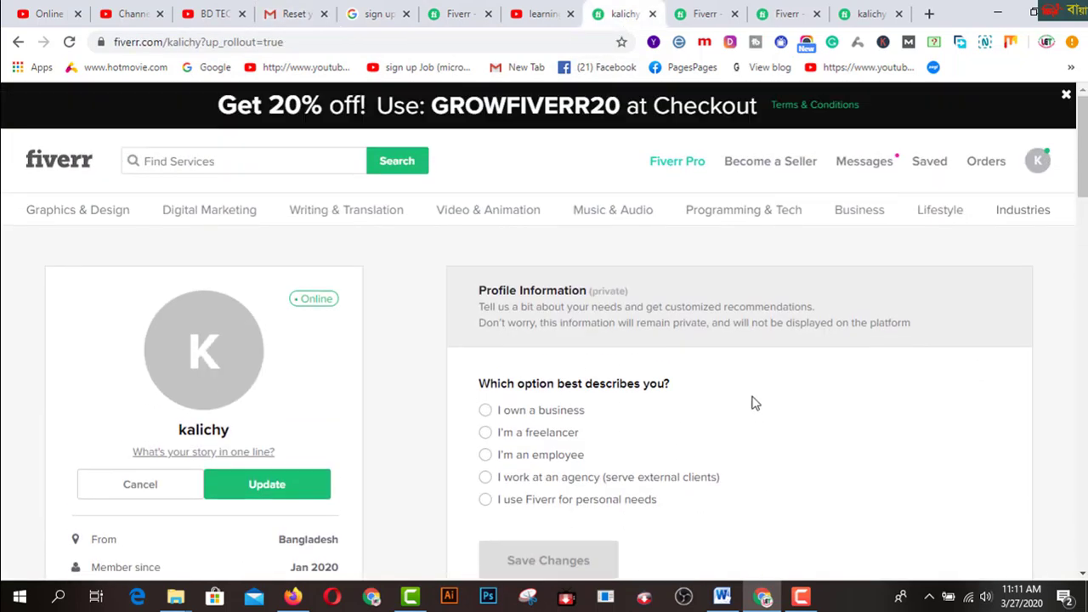
scroll(780, 443, "down", 2)
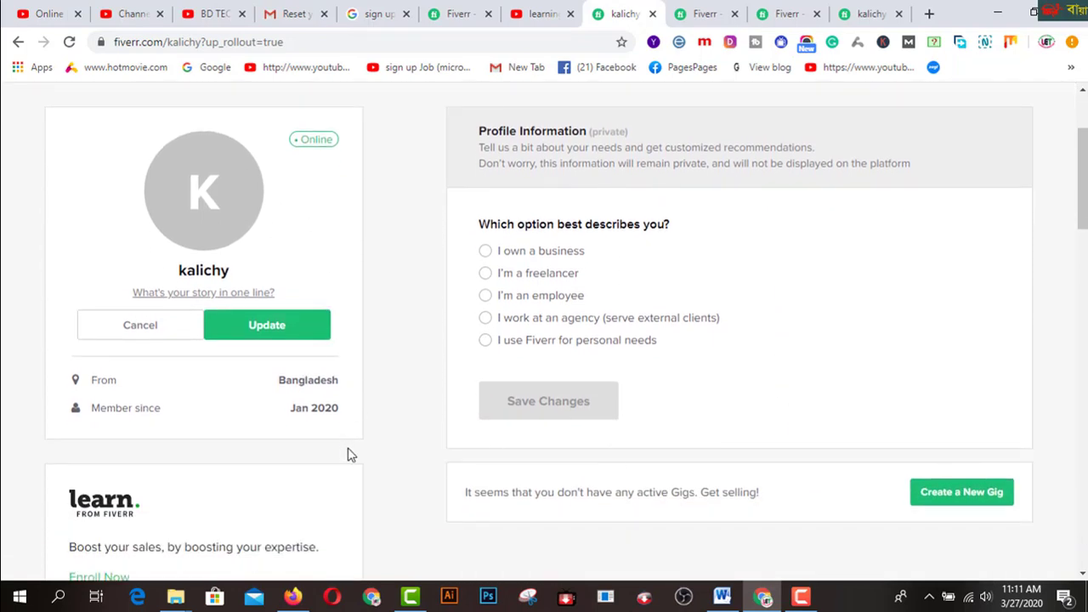
scroll(344, 442, "down", 1)
scroll(280, 382, "up", 3)
mouse_move(206, 350)
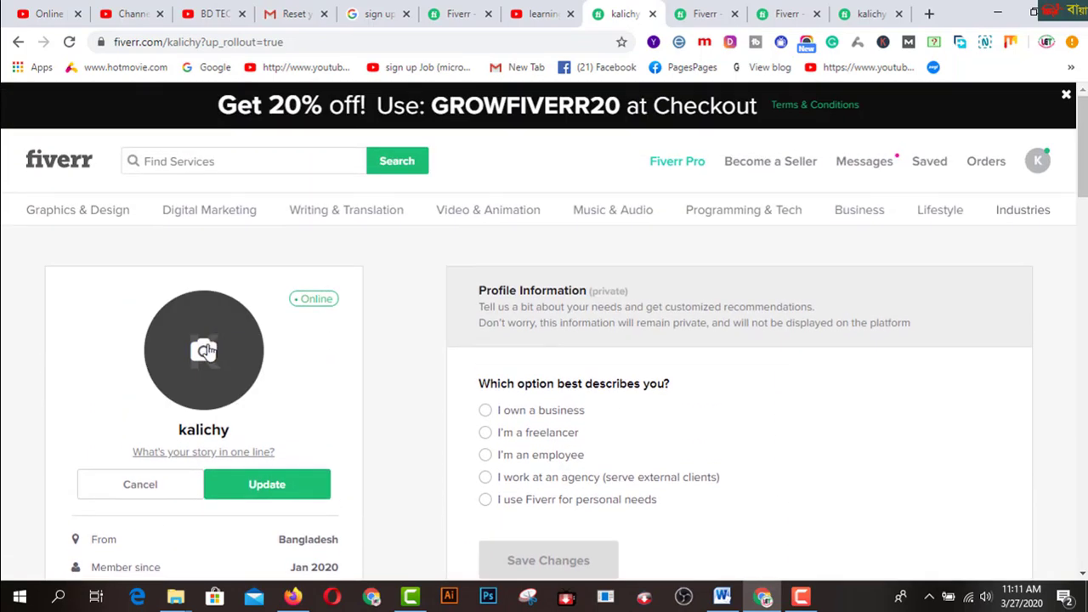
- Review the profile's Description, Languages, Tests Taken, Linked Accounts, Skills, Education and Certification sections
scroll(270, 378, "down", 1)
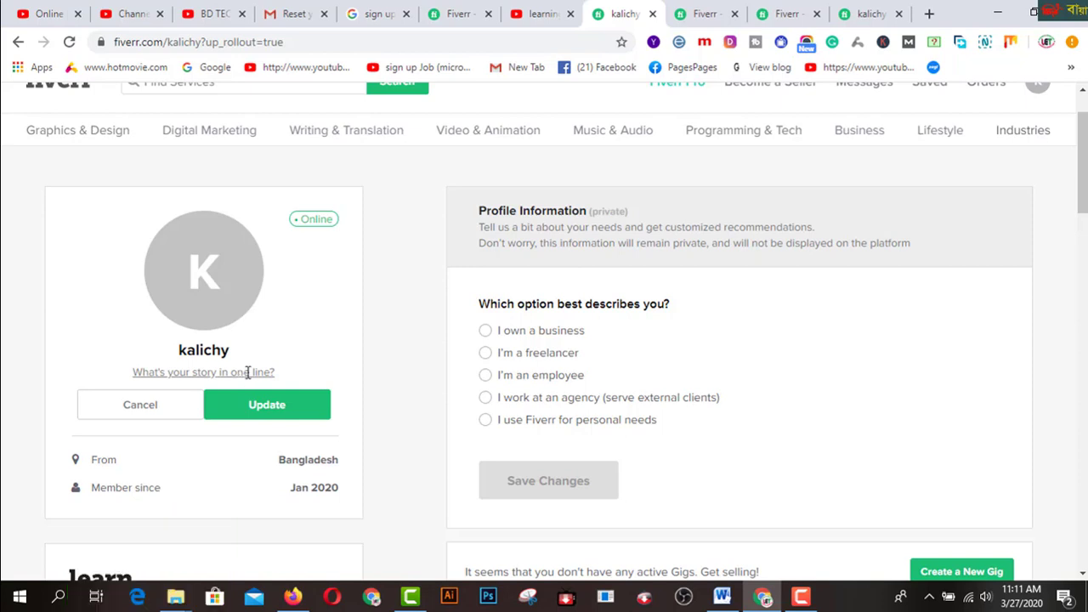
scroll(391, 357, "down", 1)
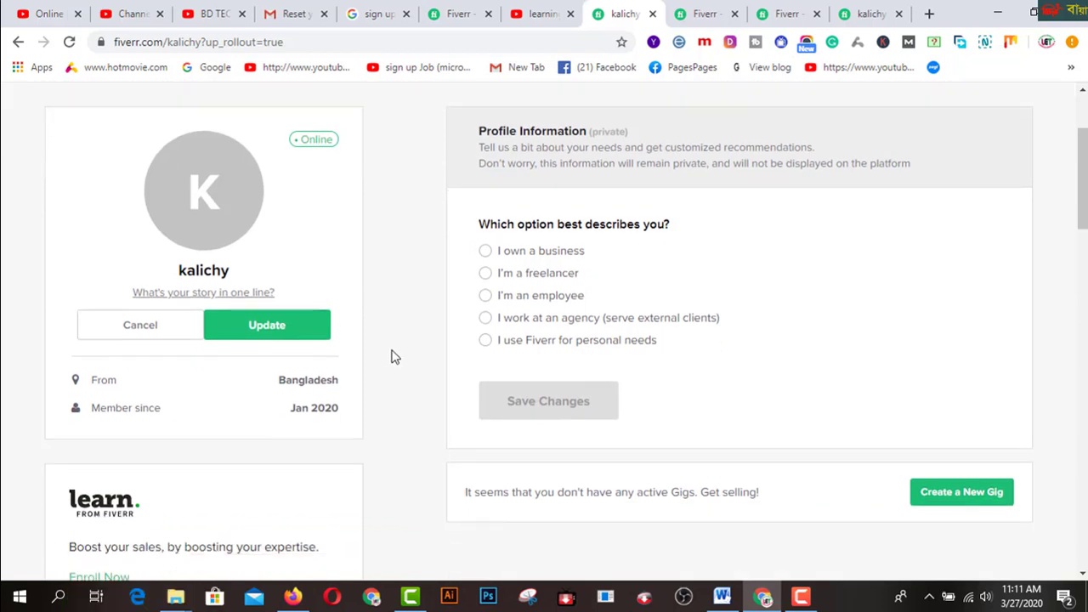
scroll(391, 357, "down", 1)
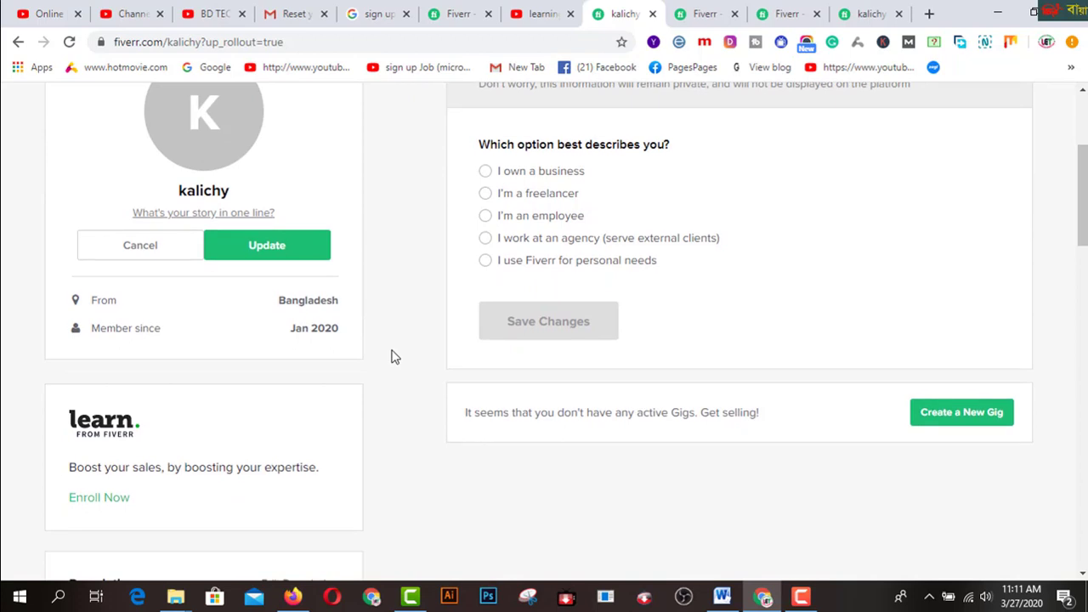
scroll(392, 357, "down", 4)
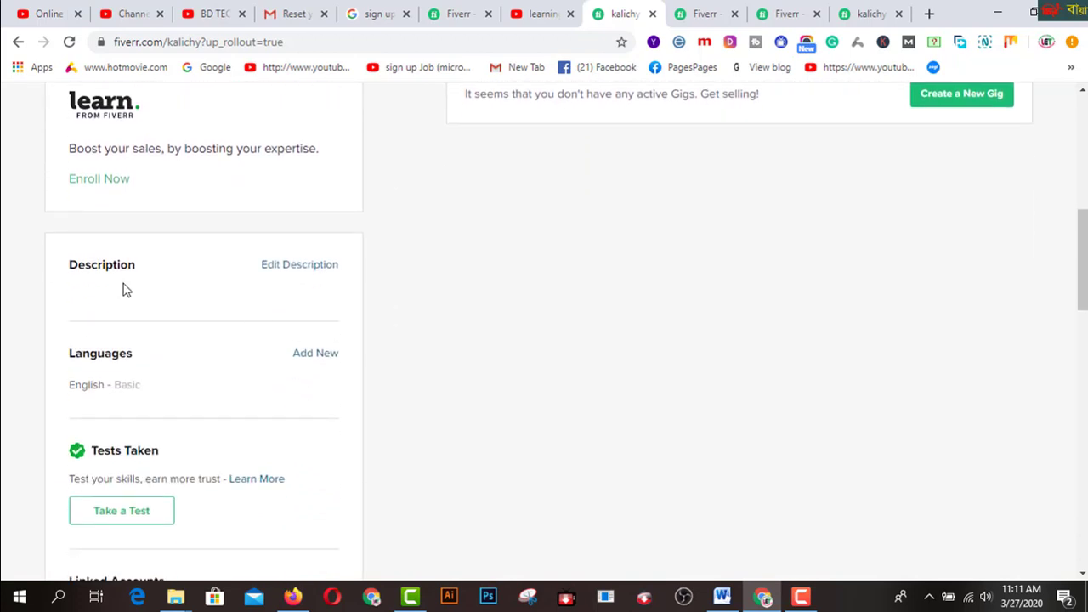
scroll(173, 408, "down", 2)
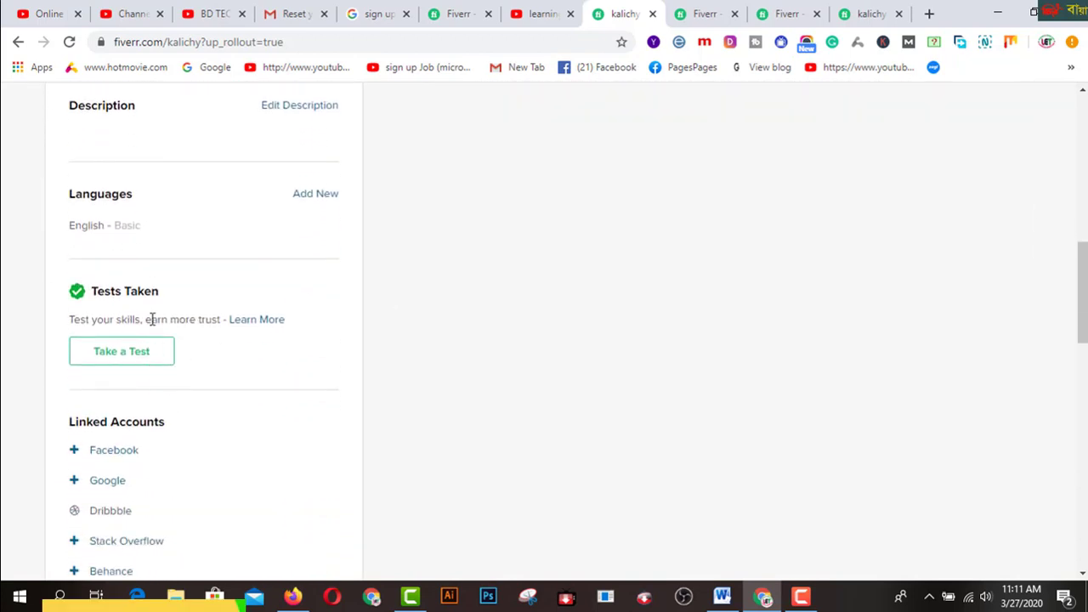
scroll(150, 374, "down", 1)
scroll(147, 367, "down", 2)
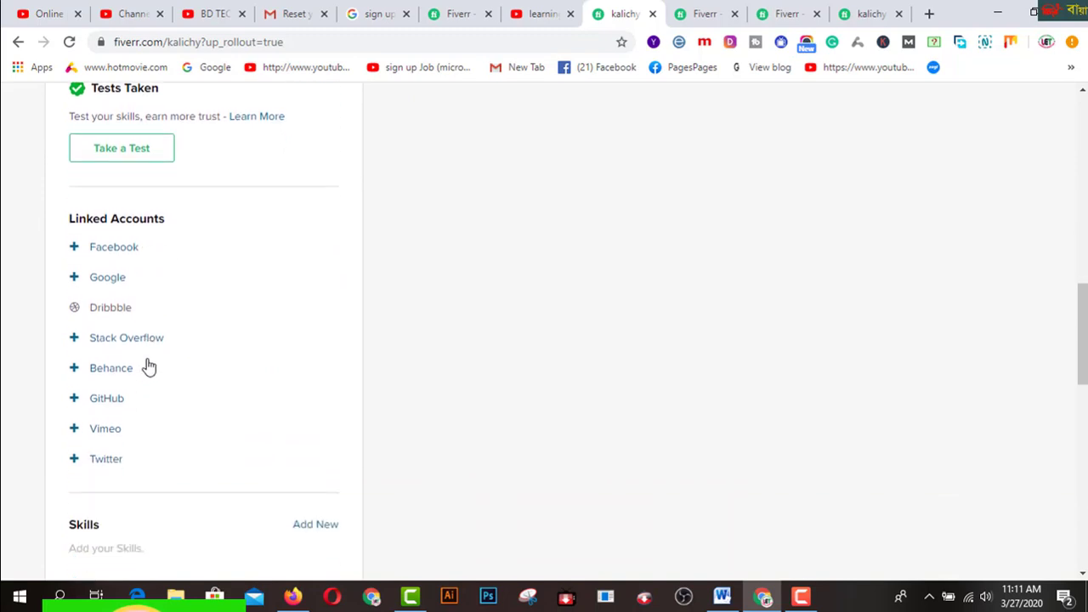
scroll(147, 367, "down", 1)
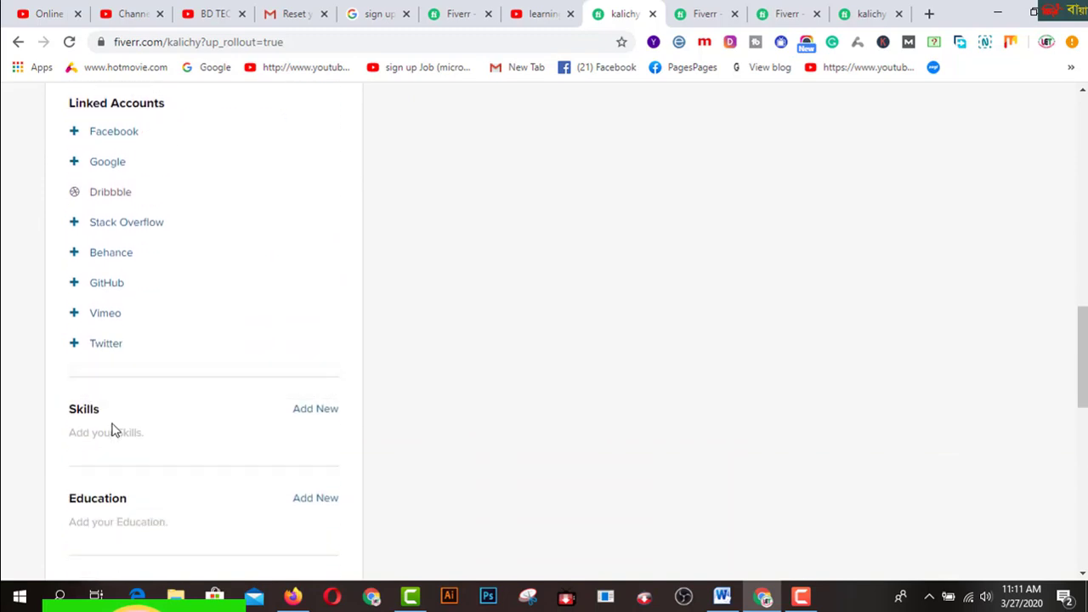
scroll(113, 429, "down", 2)
scroll(146, 429, "down", 2)
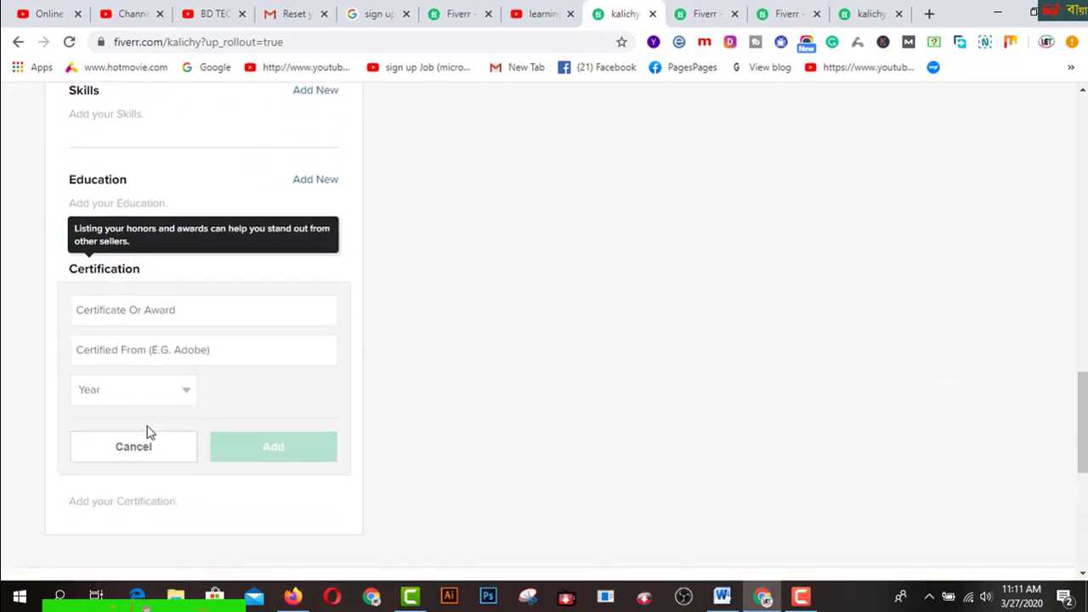
scroll(340, 422, "up", 4)
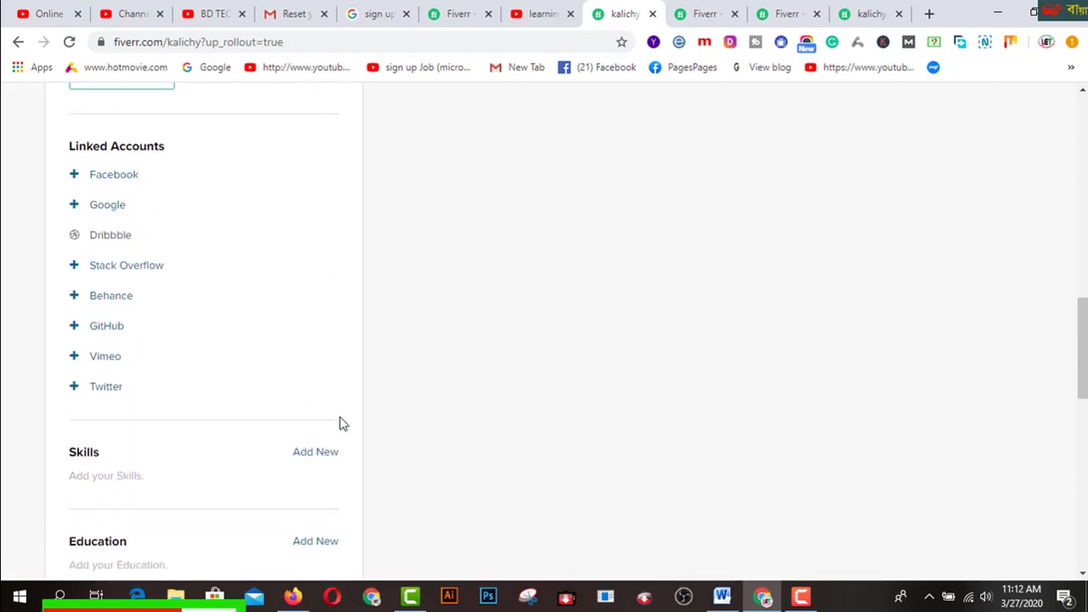
scroll(340, 423, "up", 5)
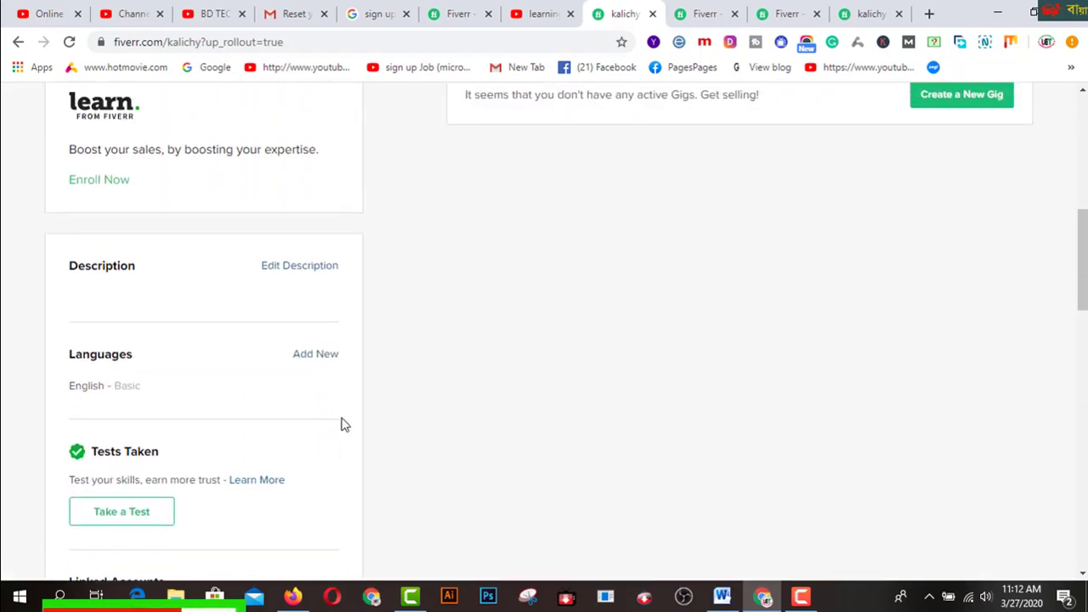
- Upload the image "IMG_20200129_112104_8 - Shortcut" from the Desktop as the profile photo
scroll(343, 423, "up", 8)
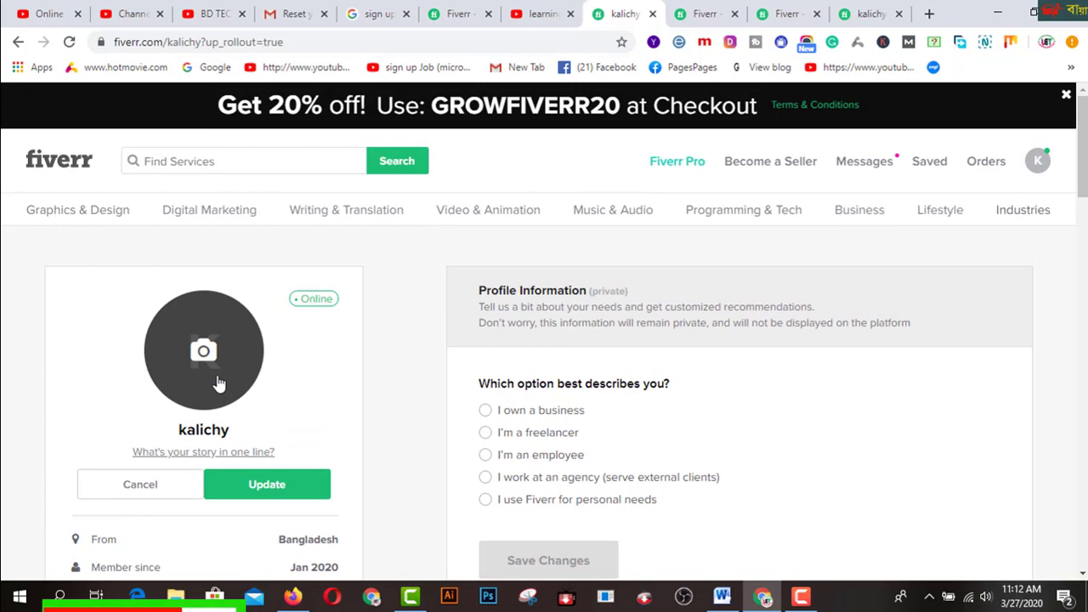
left_click(219, 384)
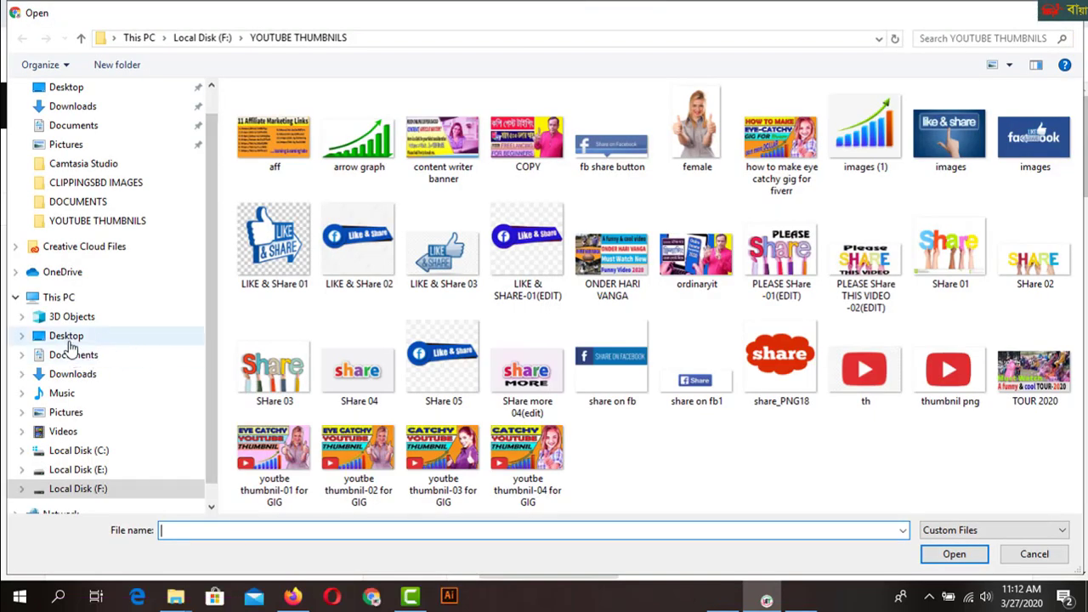
left_click(68, 338)
left_click(274, 132)
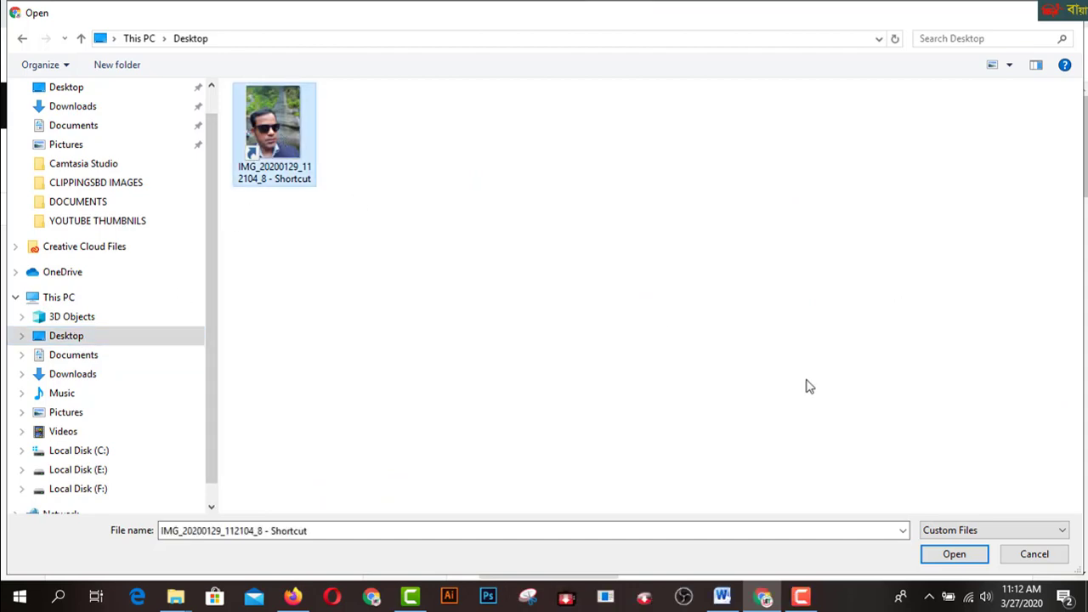
left_click(944, 555)
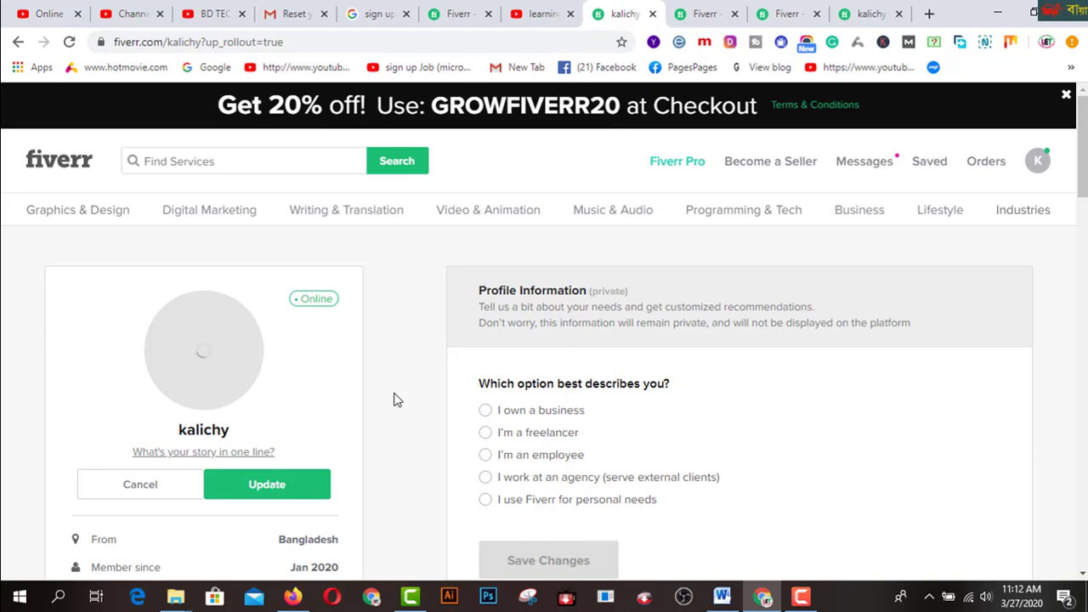
- Write "I AM PROFESSIONAL GRAPHIC DESIGNER" as the profile's one-line story and save it
left_click(209, 452)
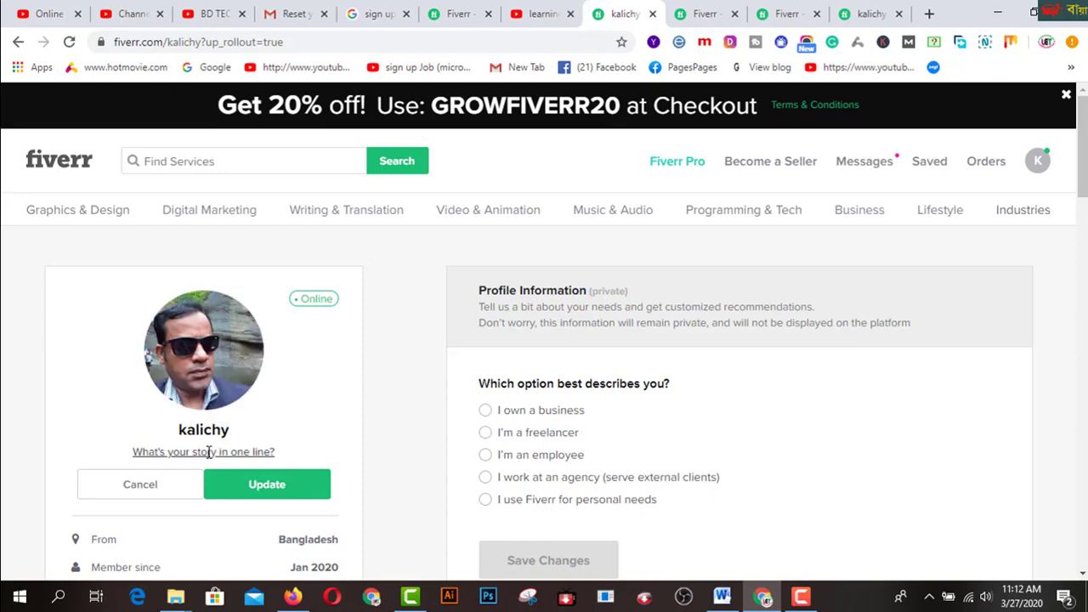
left_click_drag(270, 453, 114, 453)
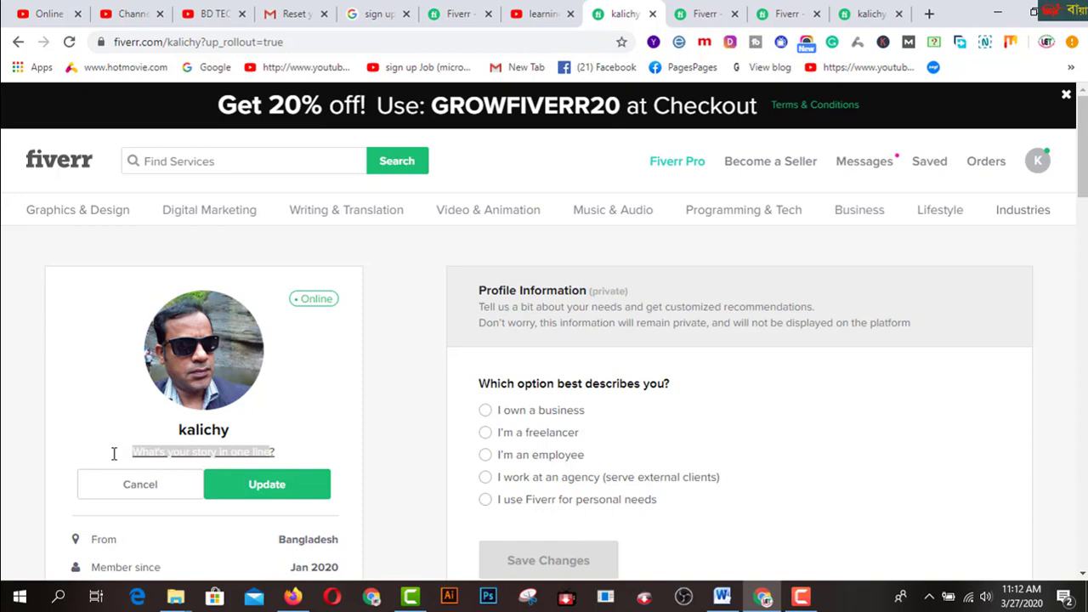
type("I AM ?")
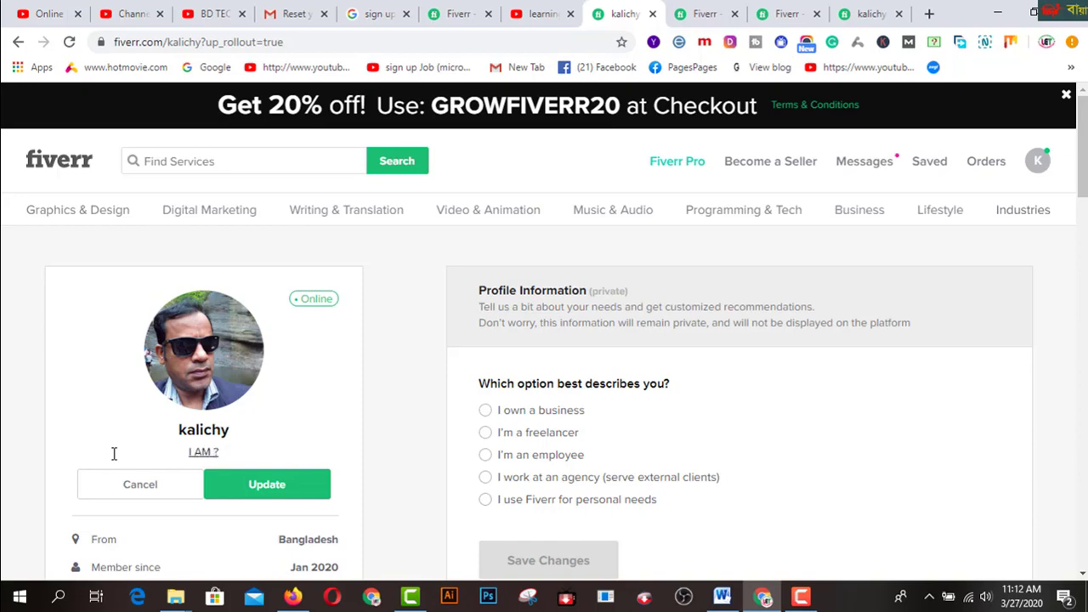
type(" PROFESSIONAL GRAPHIC DESIGNER")
key("Delete")
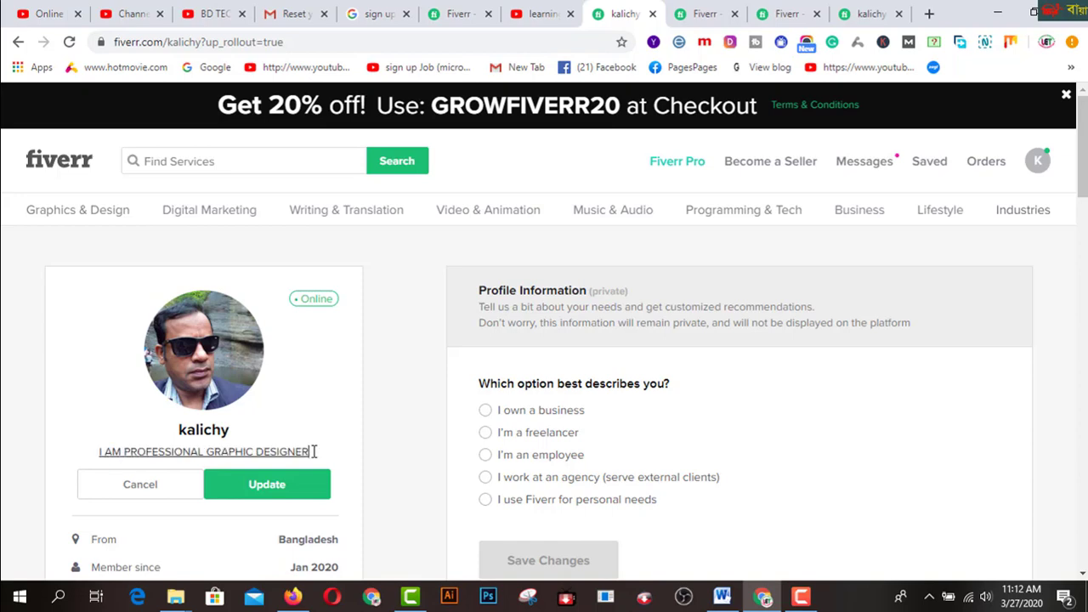
left_click(289, 485)
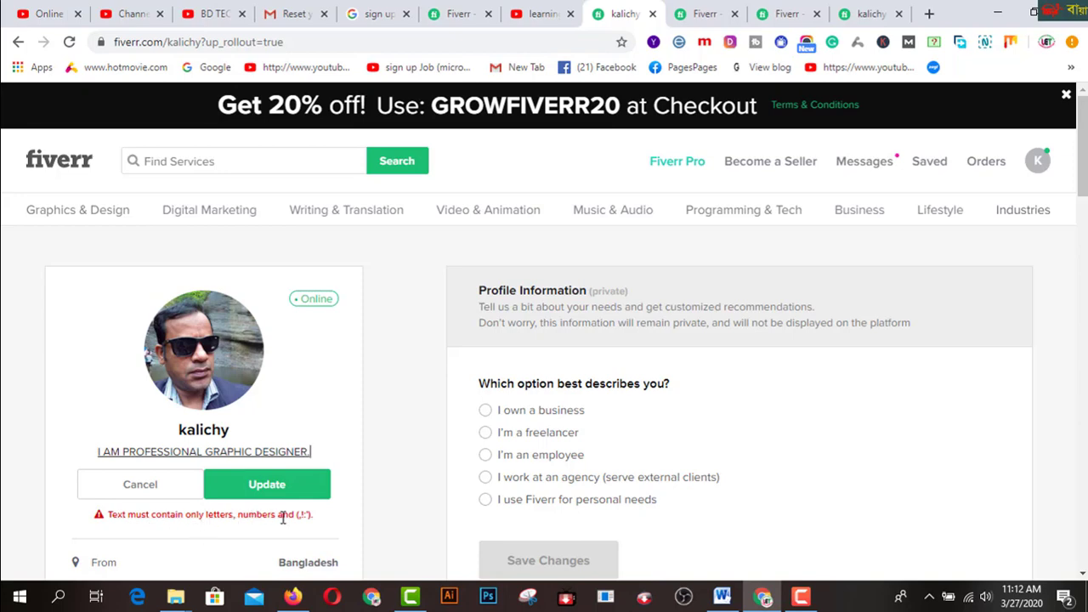
left_click(312, 479)
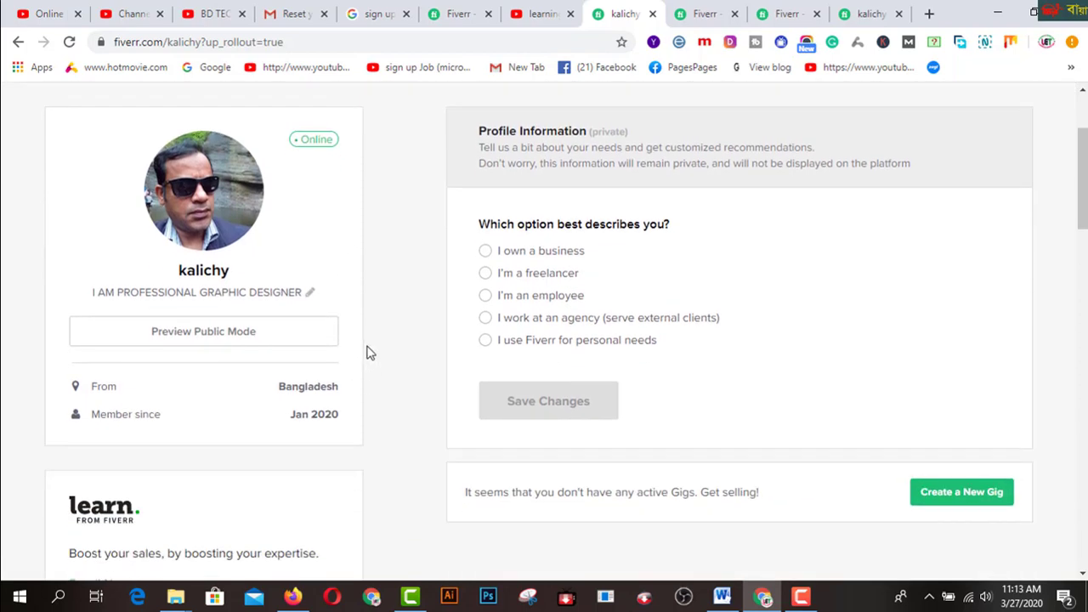
- Correct the one-line story to "I AM A PROFESSIONAL GRAPHIC DESIGNER" and save the change
left_click(306, 295)
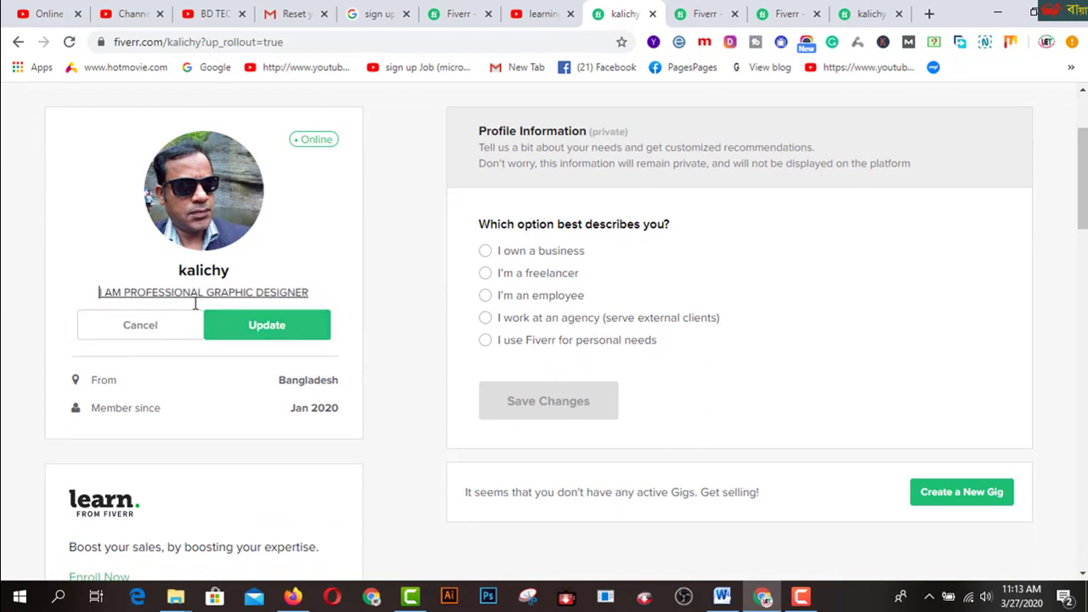
left_click(126, 292)
type("A")
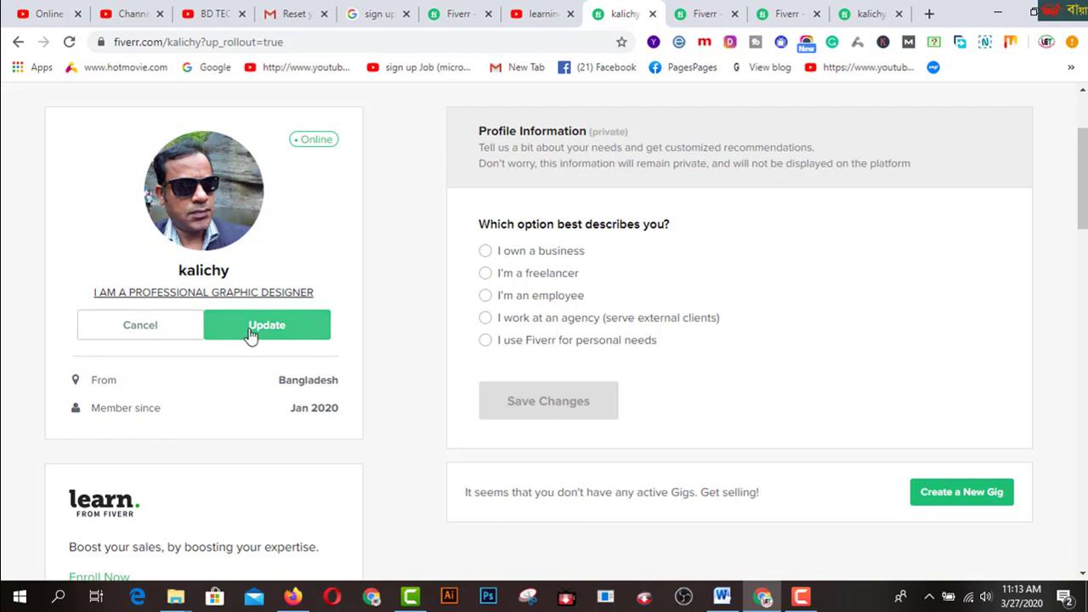
left_click(250, 332)
- Set the profile description to "I am a professional Graphic Designer. Since 2014 I have been working here. Fell free to provide your project for the best service."
scroll(384, 265, "down", 4)
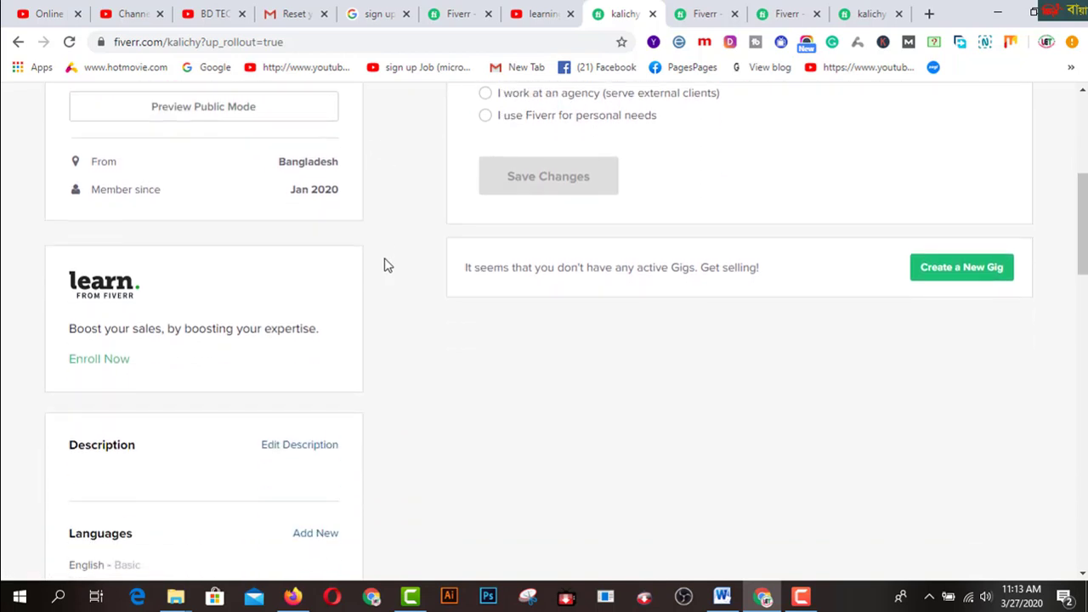
scroll(384, 265, "down", 1)
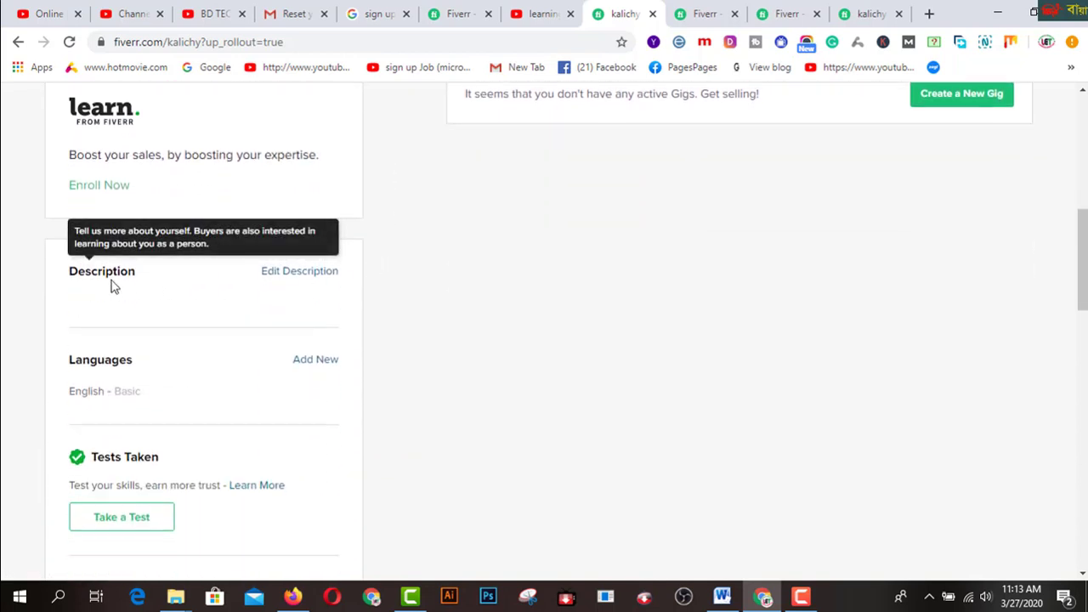
left_click(307, 272)
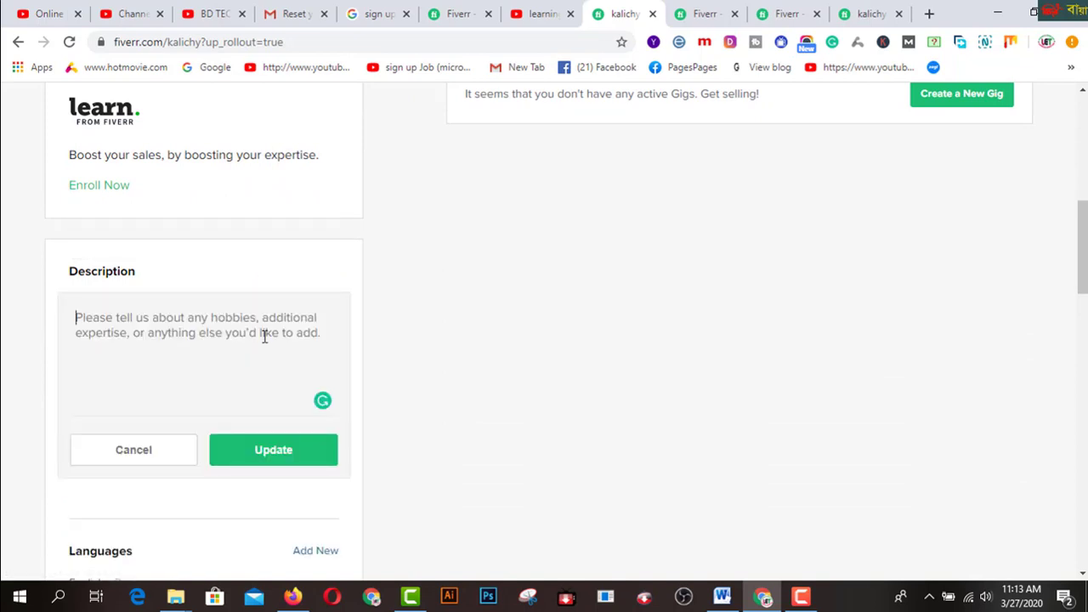
type("I am a professional Graphic Designer. Since 2014 I have been working here. Fell free to provide your project for the best service.")
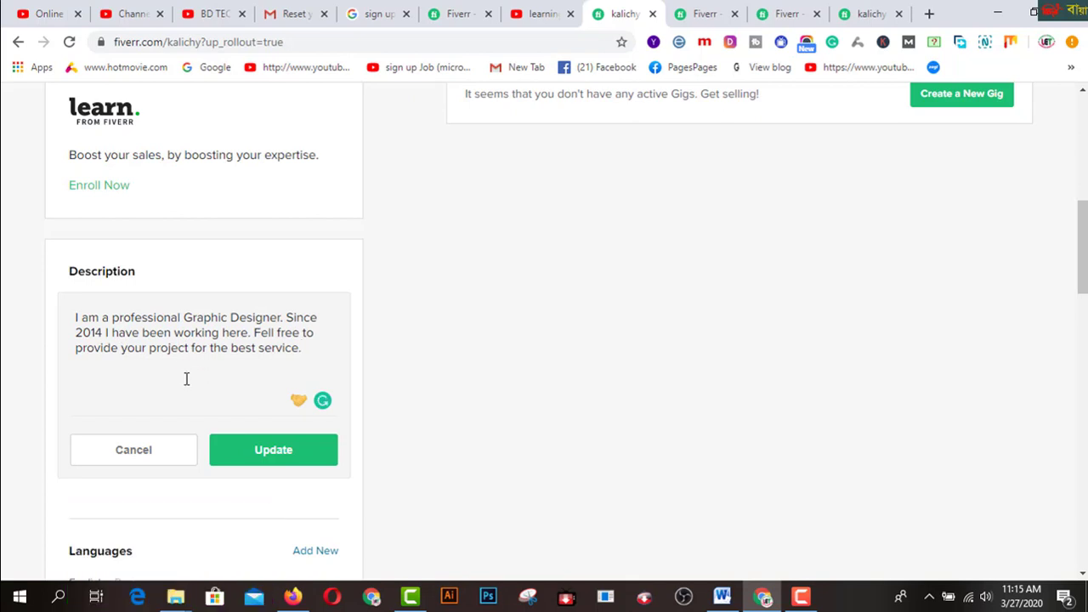
scroll(186, 379, "down", 2)
left_click(246, 300)
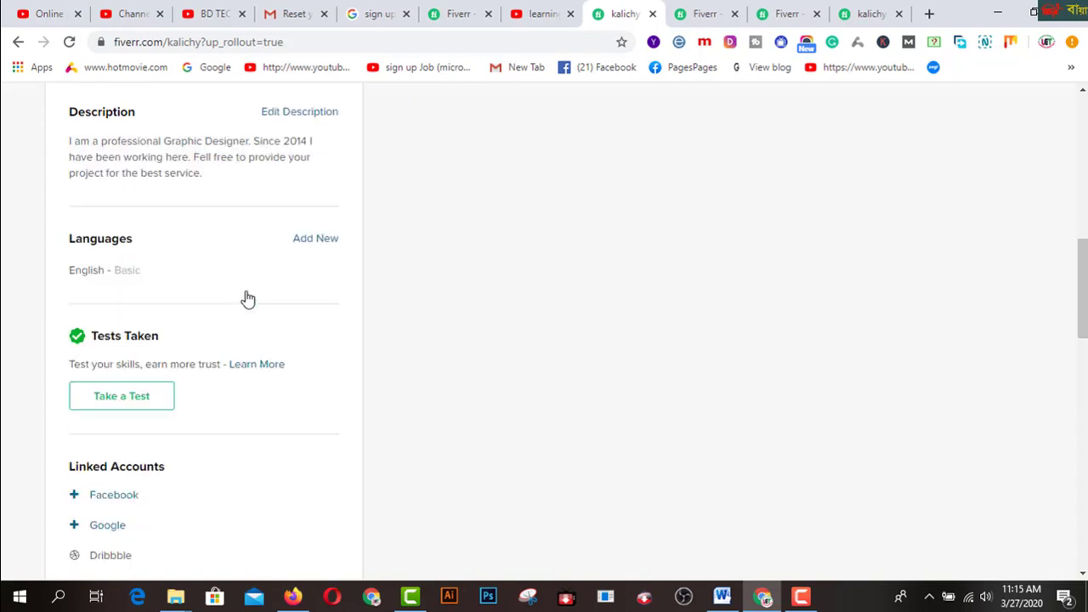
- Add English with the level Fluent to the profile's languages
left_click(312, 240)
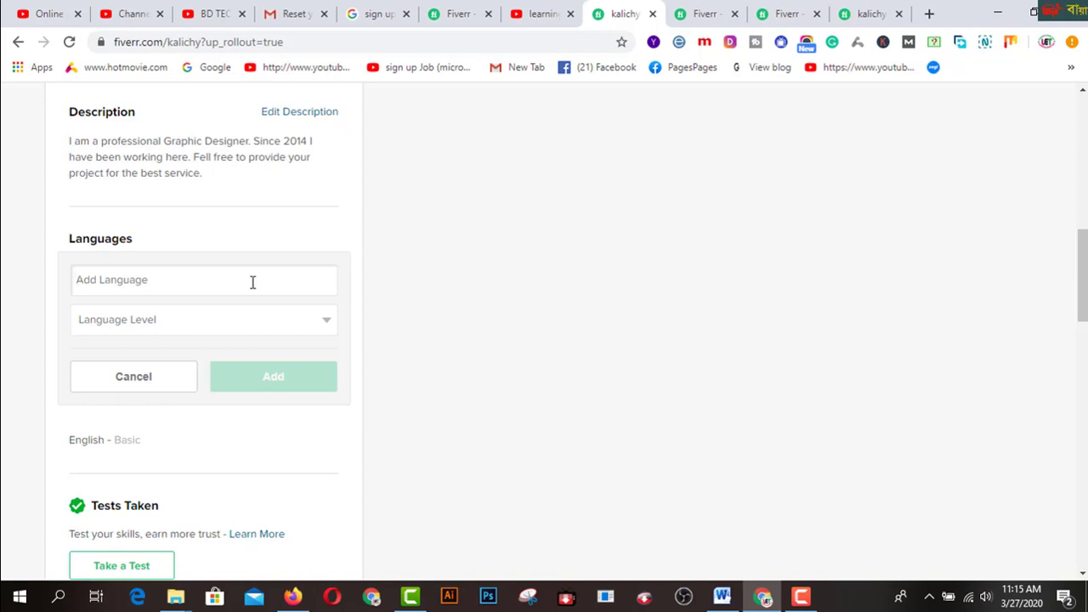
type("En")
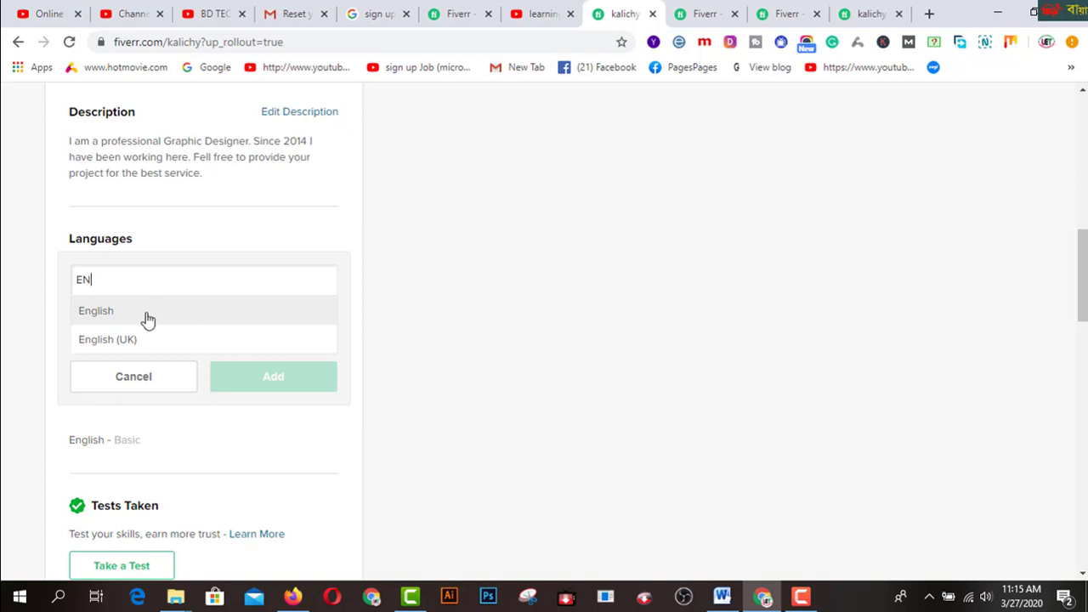
left_click(148, 314)
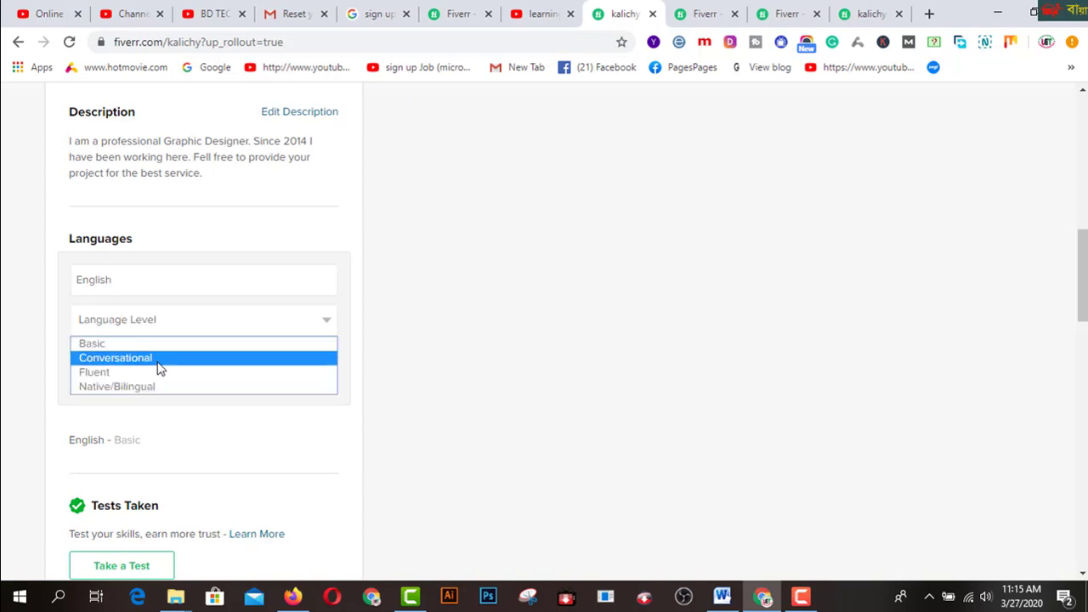
left_click(118, 374)
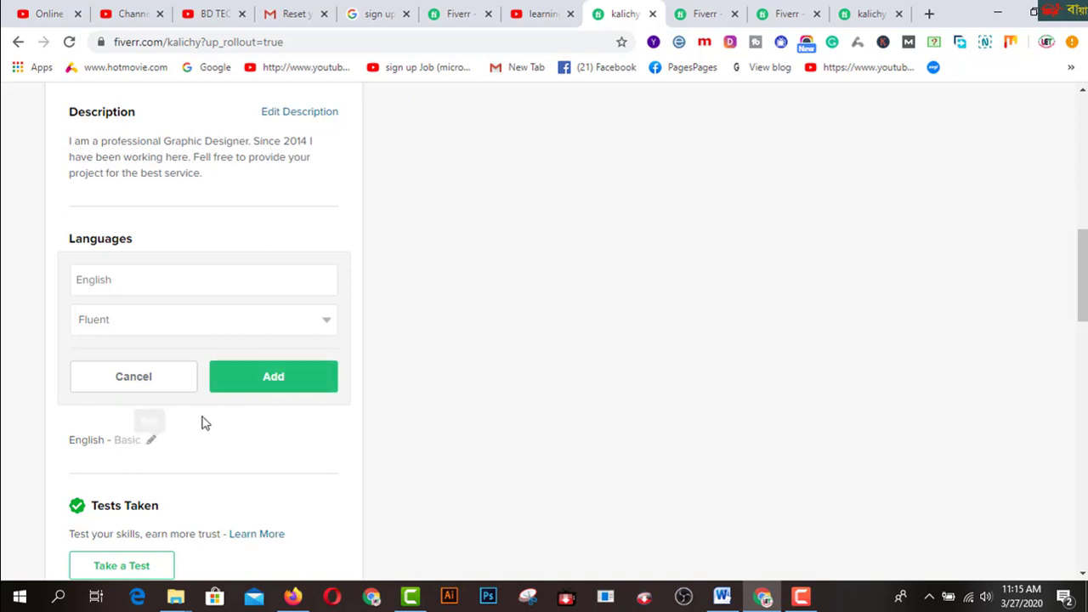
left_click(282, 384)
- Try to link Facebook and Google accounts to the profile, choosing a Google account for the sign-in
scroll(298, 420, "down", 1)
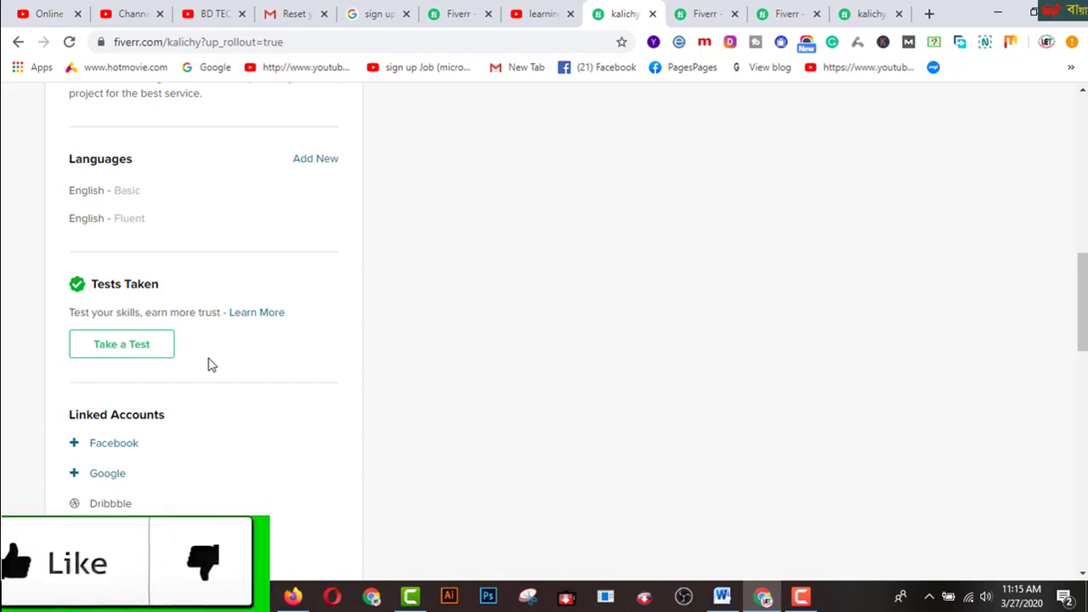
scroll(212, 365, "down", 1)
scroll(212, 365, "down", 1)
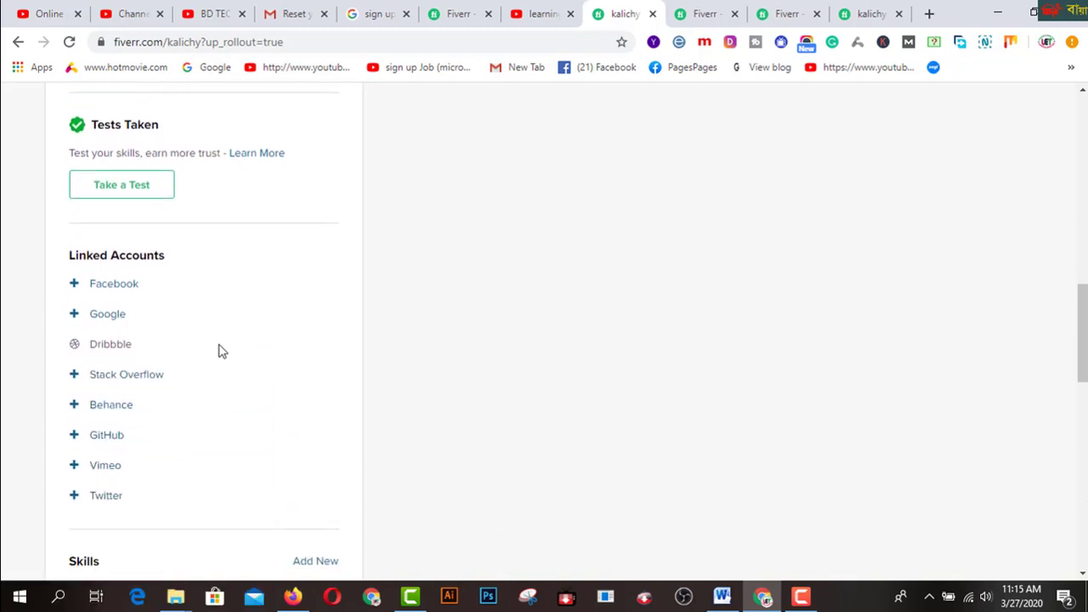
scroll(228, 338, "down", 1)
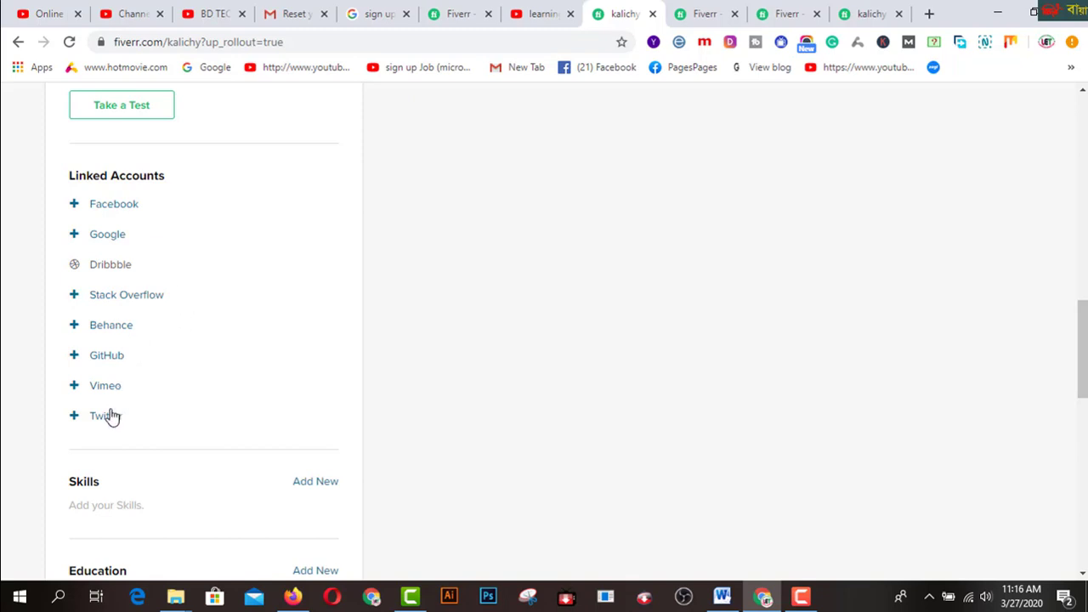
left_click(109, 207)
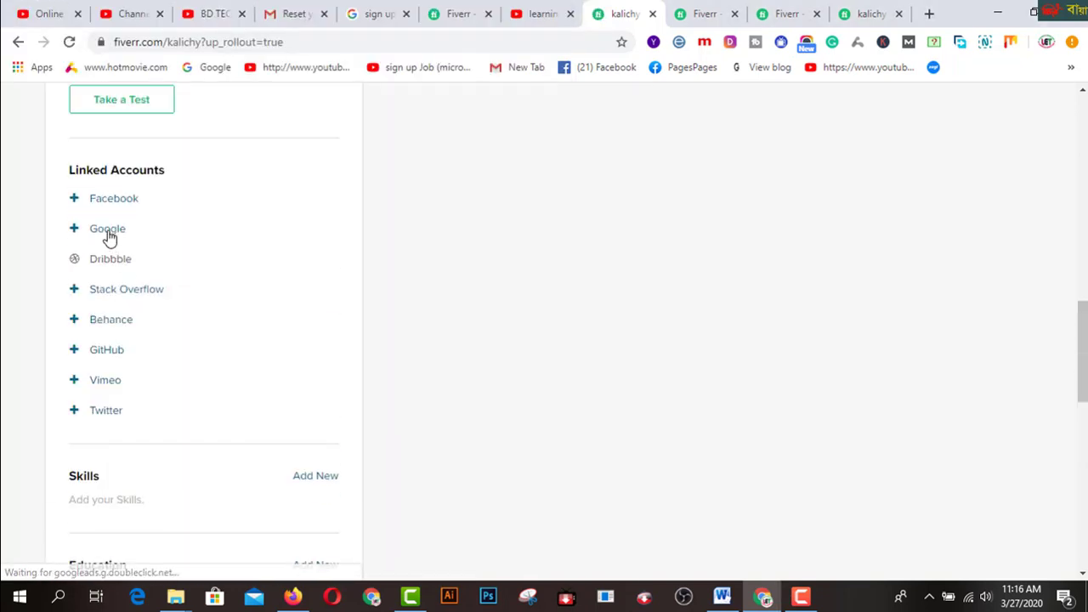
left_click(108, 236)
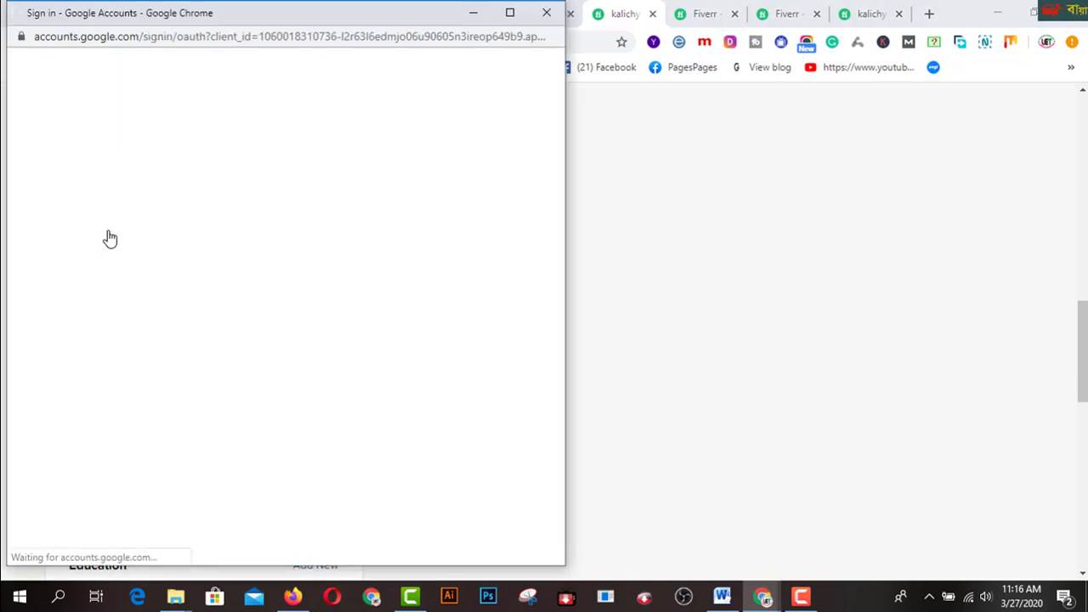
left_click(219, 323)
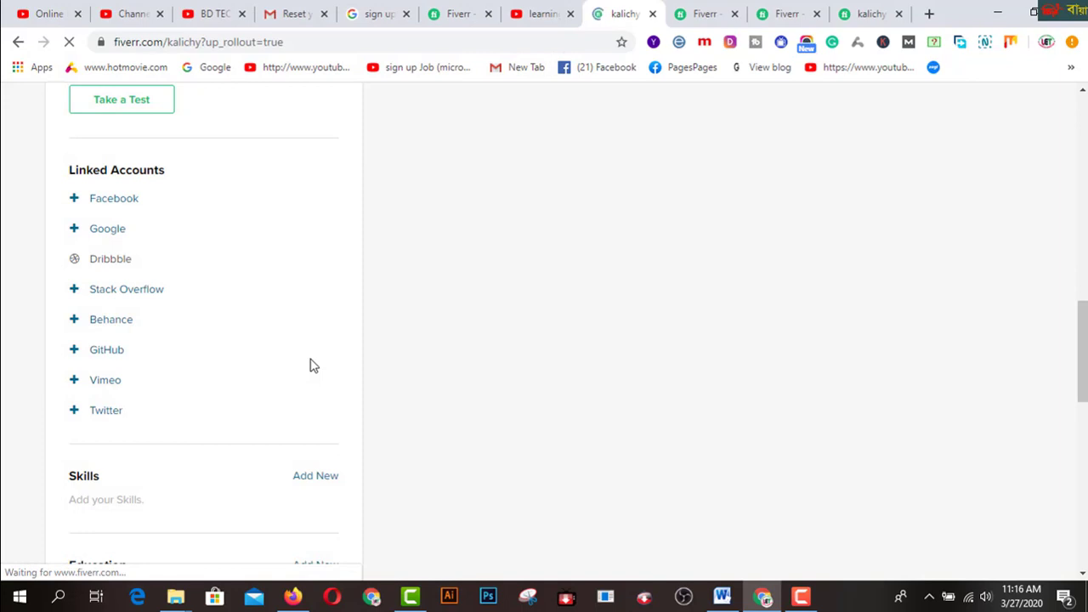
- Try to link Stack Overflow and Behance accounts to the profile
scroll(245, 362, "up", 2)
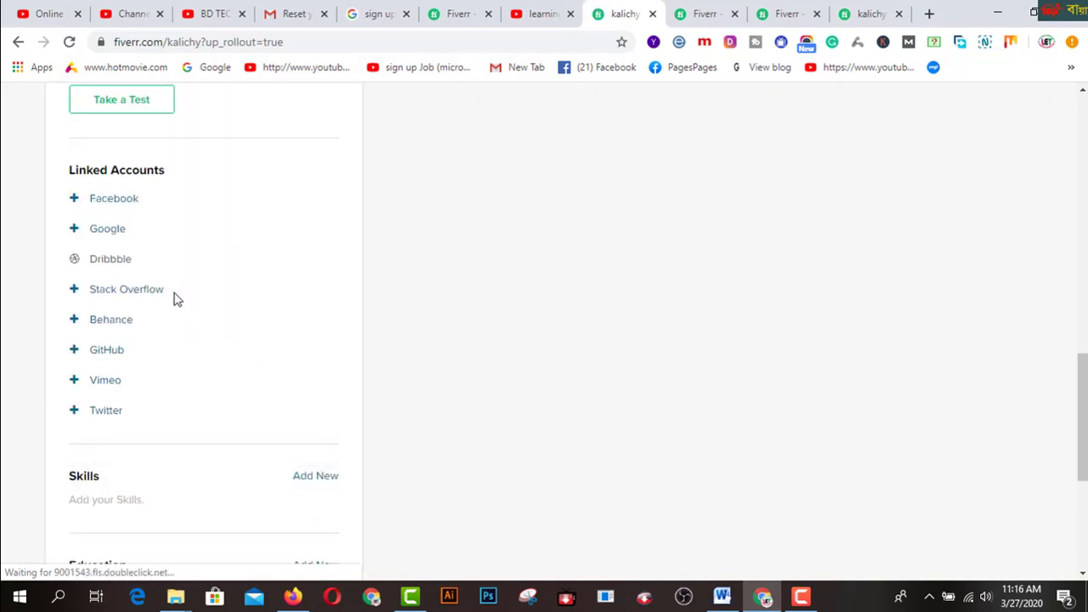
left_click(117, 292)
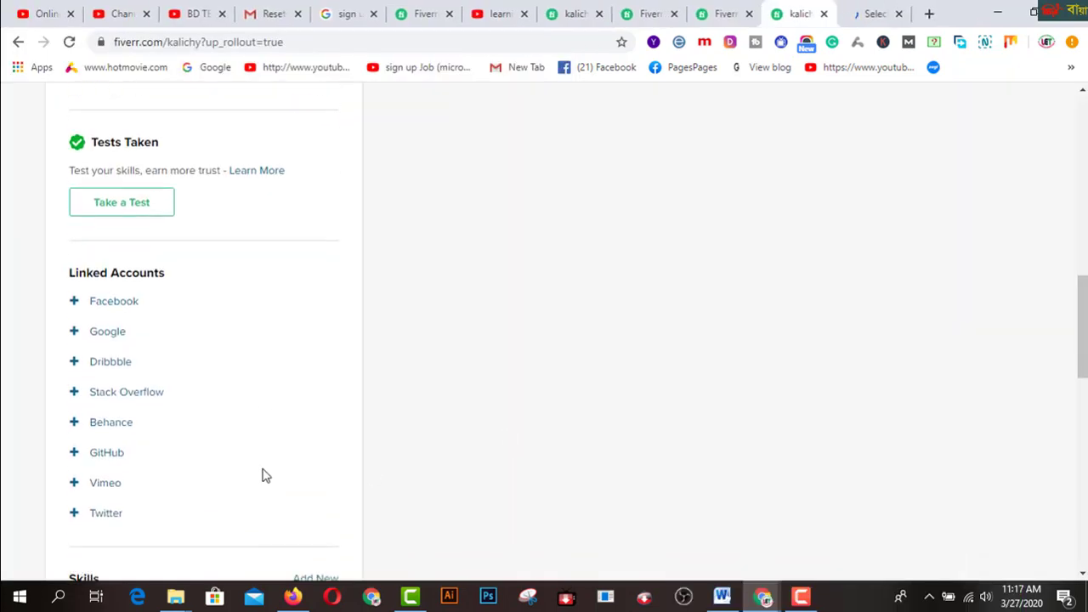
left_click(105, 425)
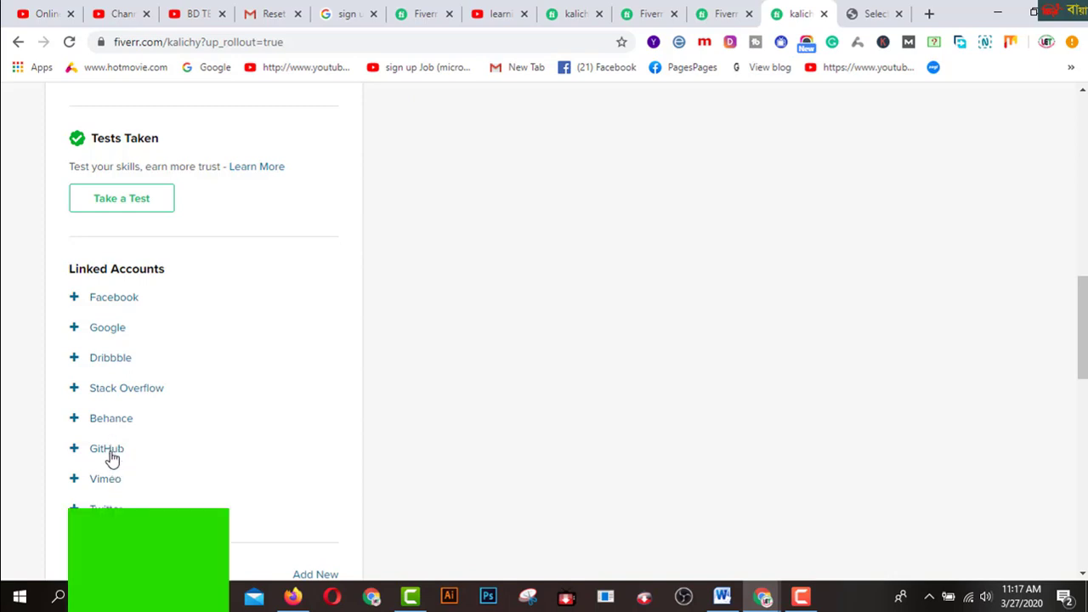
- Add the suggested skill Photoshopillustrator with the experience level Expert to the profile's skills
scroll(110, 458, "down", 2)
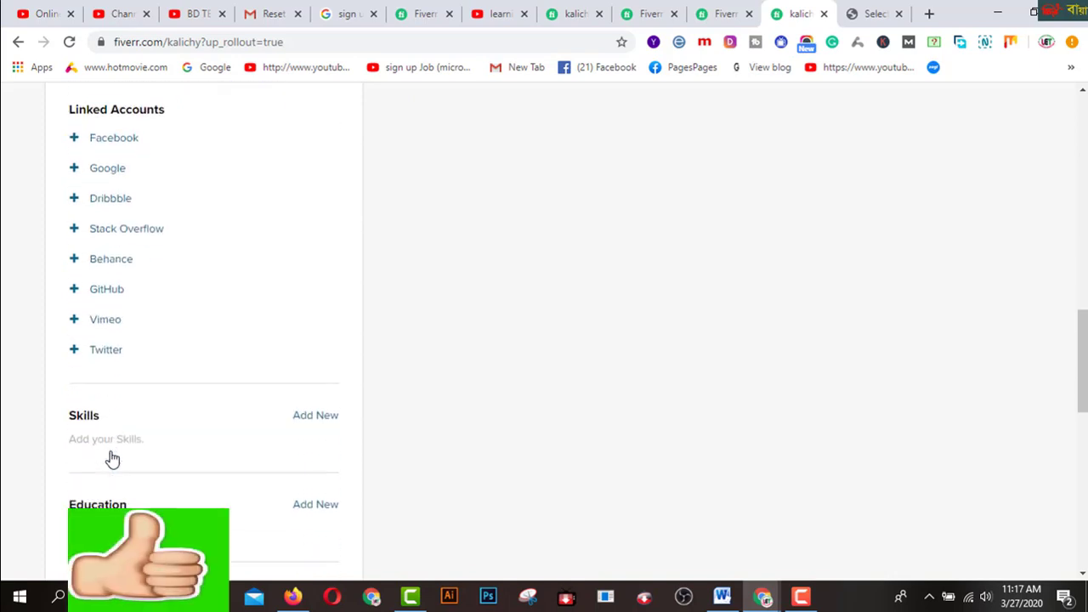
left_click(312, 416)
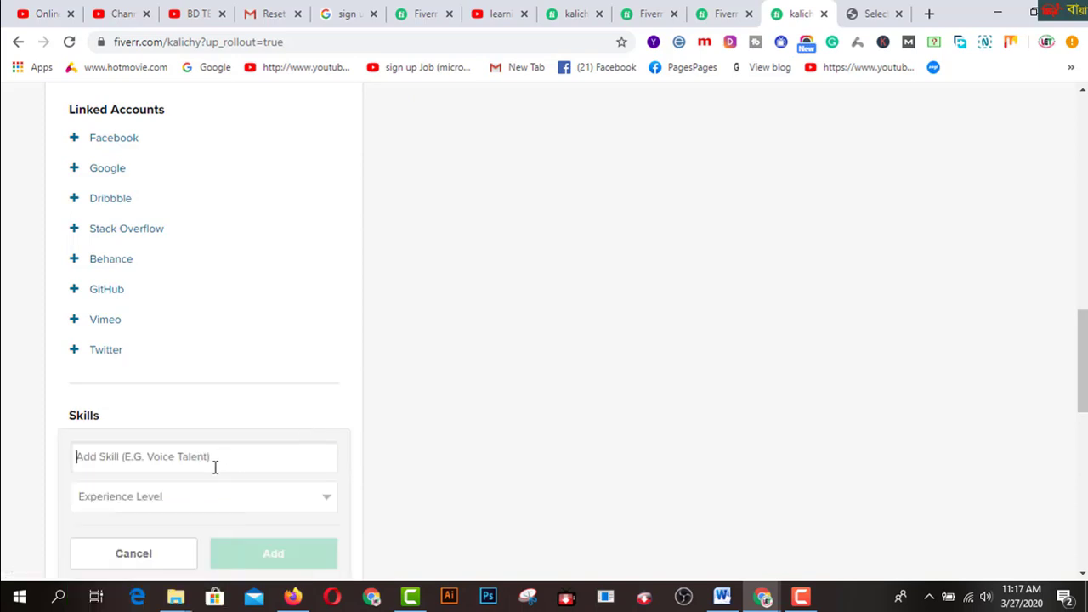
type("G")
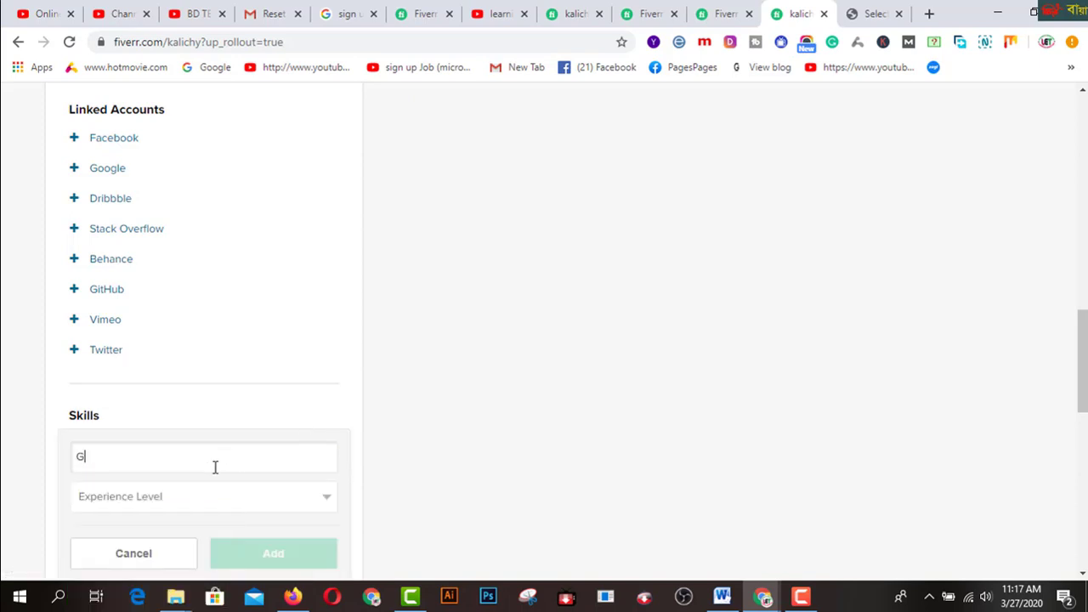
type("PHOTOSHOP")
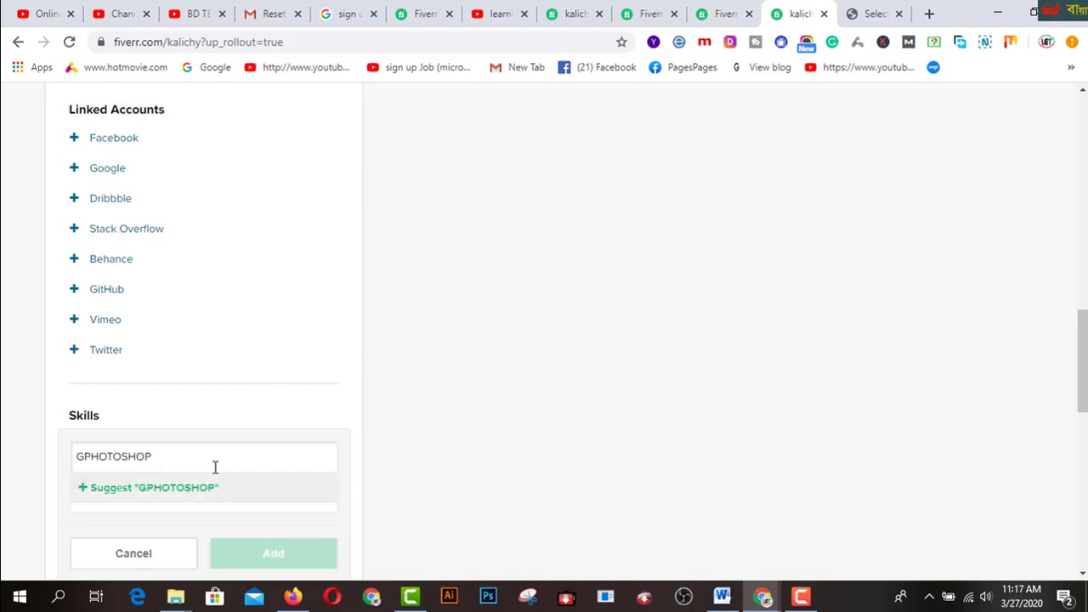
key("ctrl+a")
type("Photoshop.")
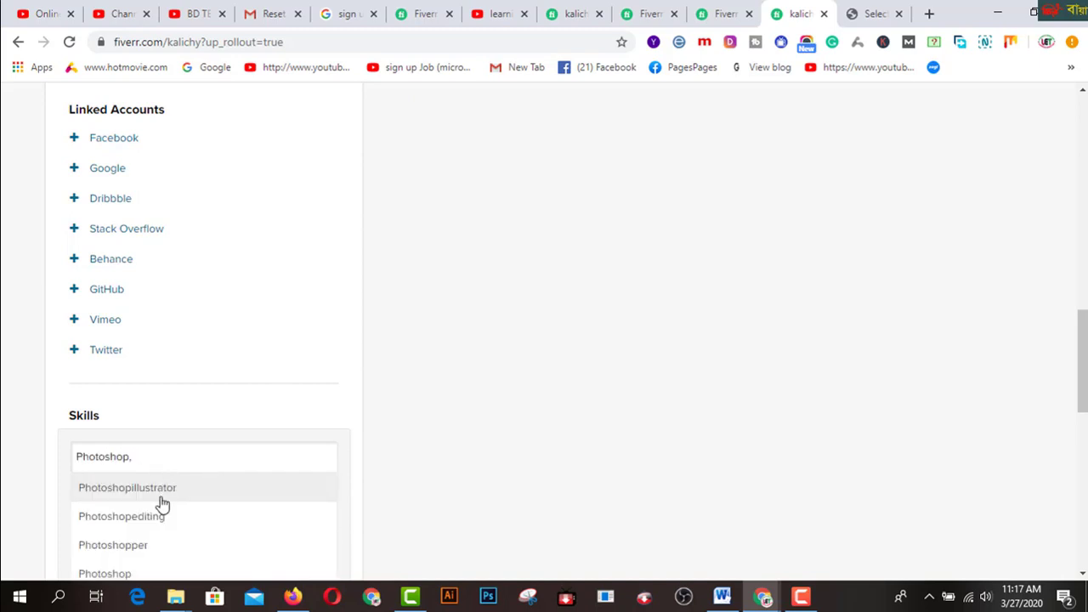
left_click(162, 499)
scroll(323, 340, "down", 2)
left_click(323, 341)
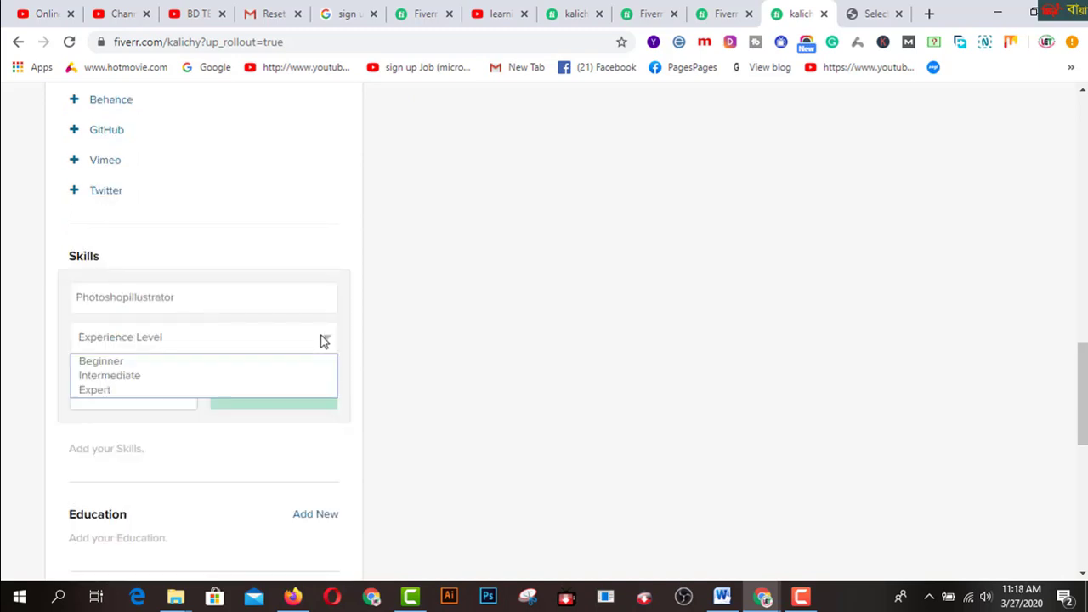
left_click(102, 393)
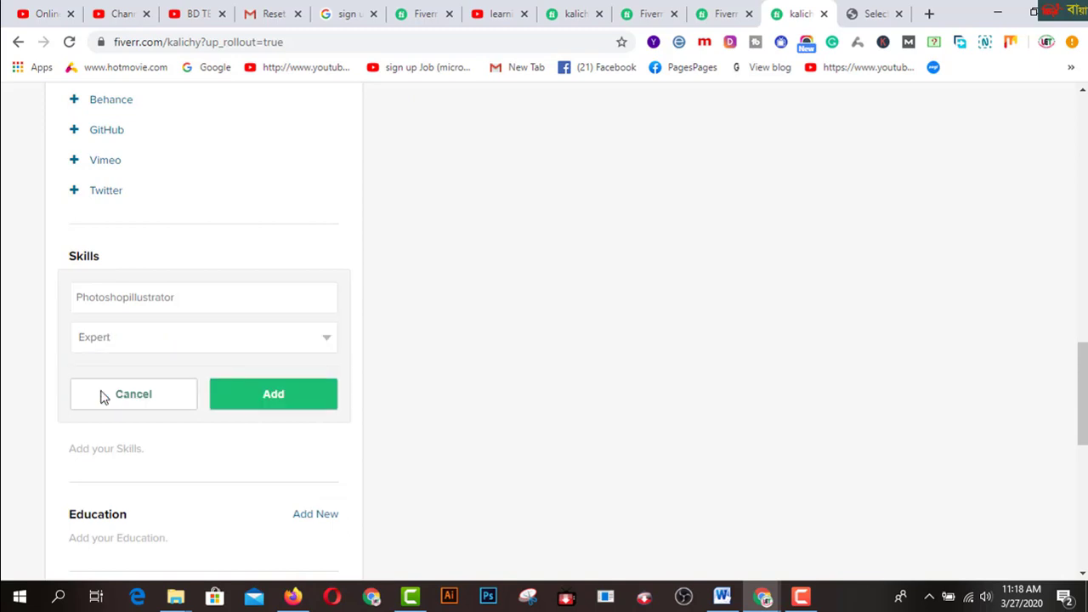
left_click(272, 394)
- Start an education entry with the country Bangladesh, the college name National University and the title B.Sc
scroll(207, 311, "down", 1)
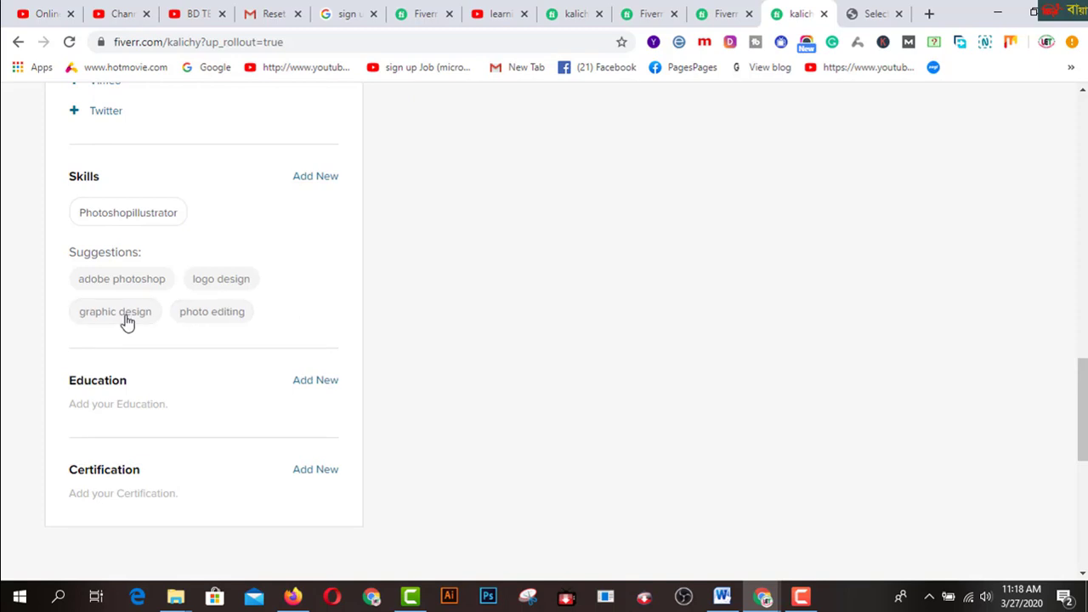
scroll(381, 357, "down", 1)
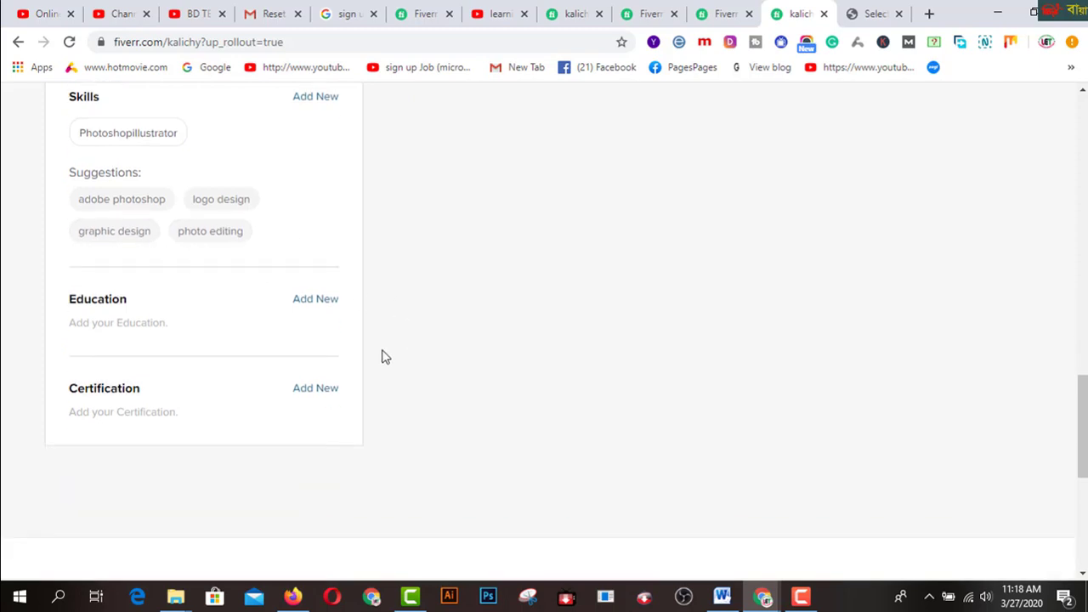
left_click(316, 299)
left_click(211, 340)
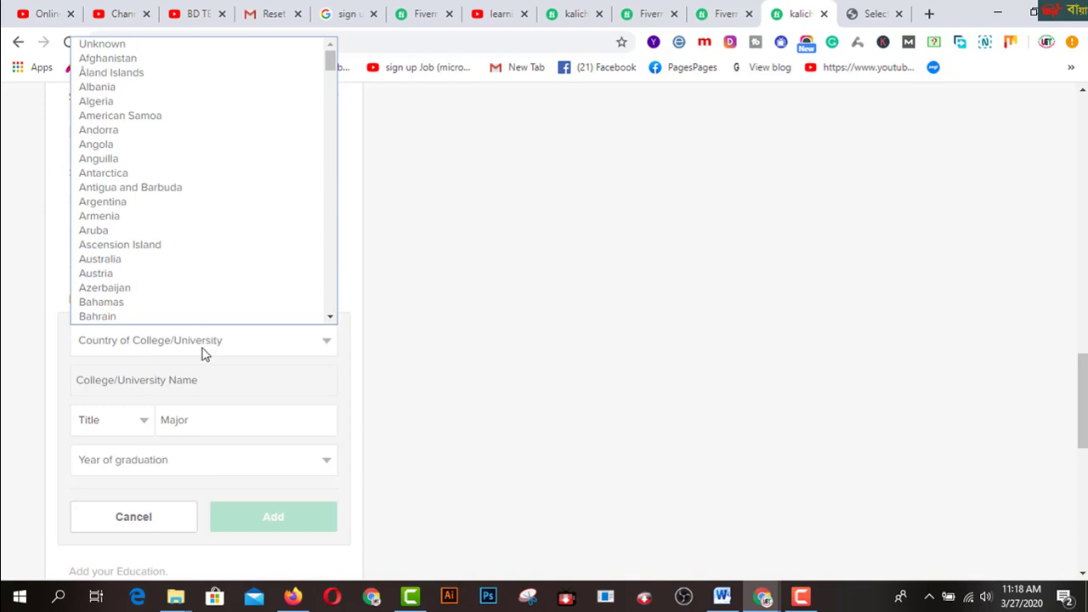
scroll(216, 306, "down", 4)
left_click(123, 172)
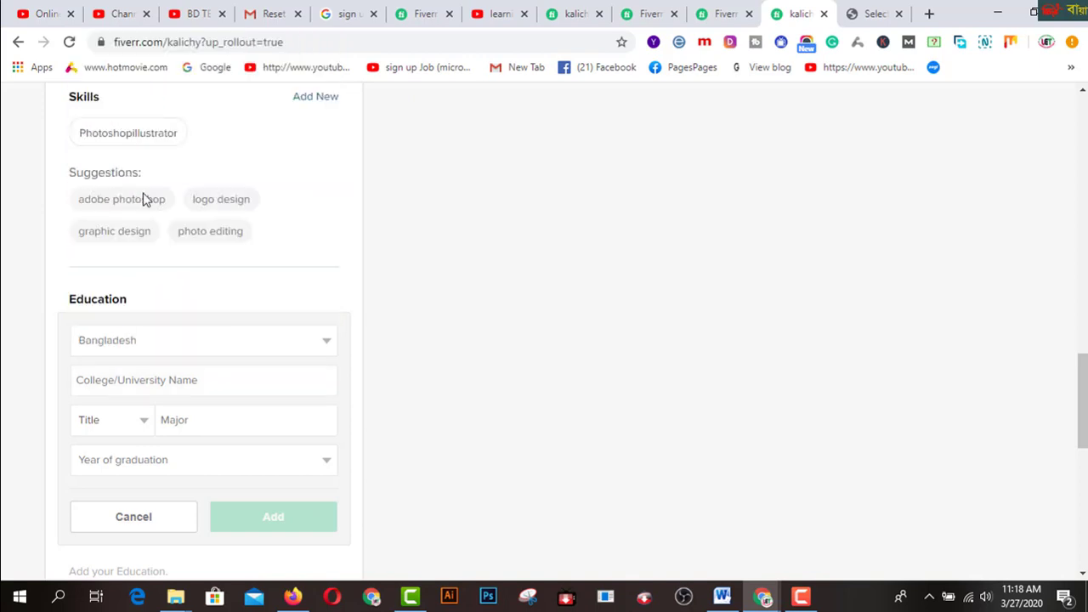
left_click(206, 383)
left_click(198, 419)
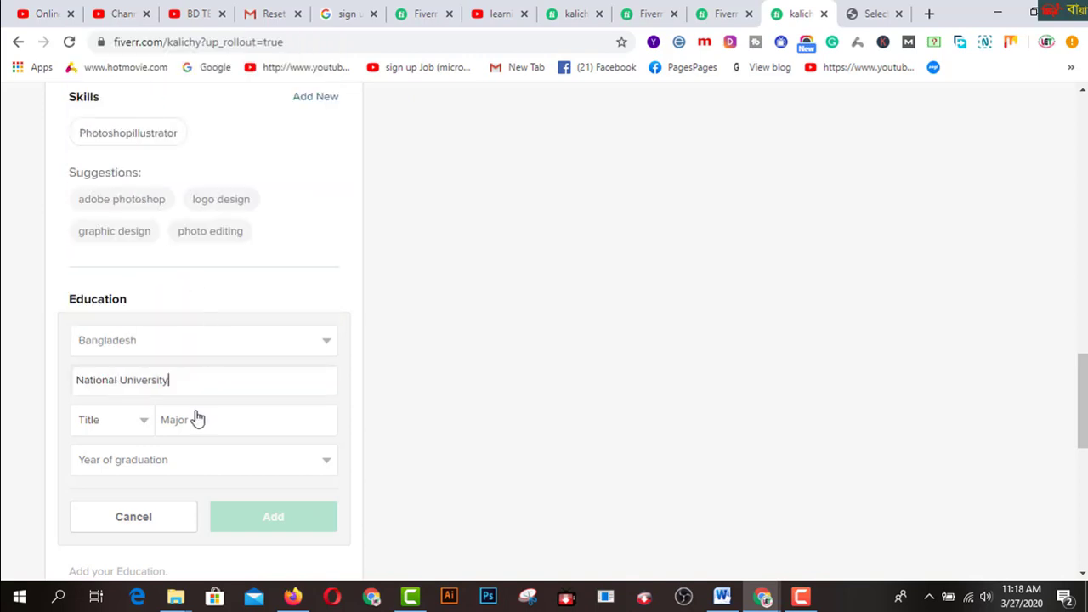
left_click(143, 421)
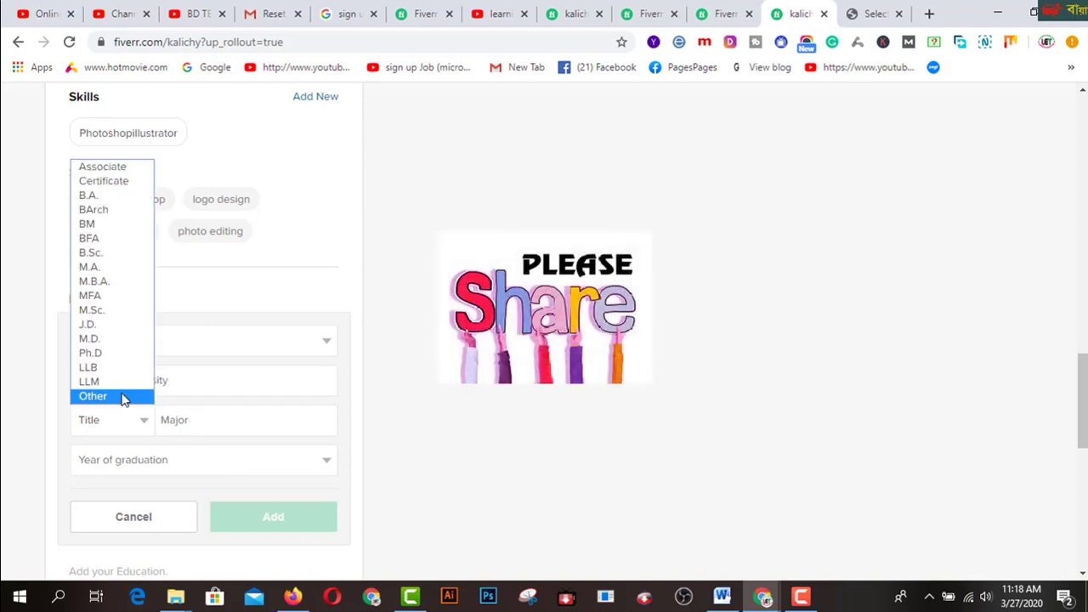
left_click(94, 252)
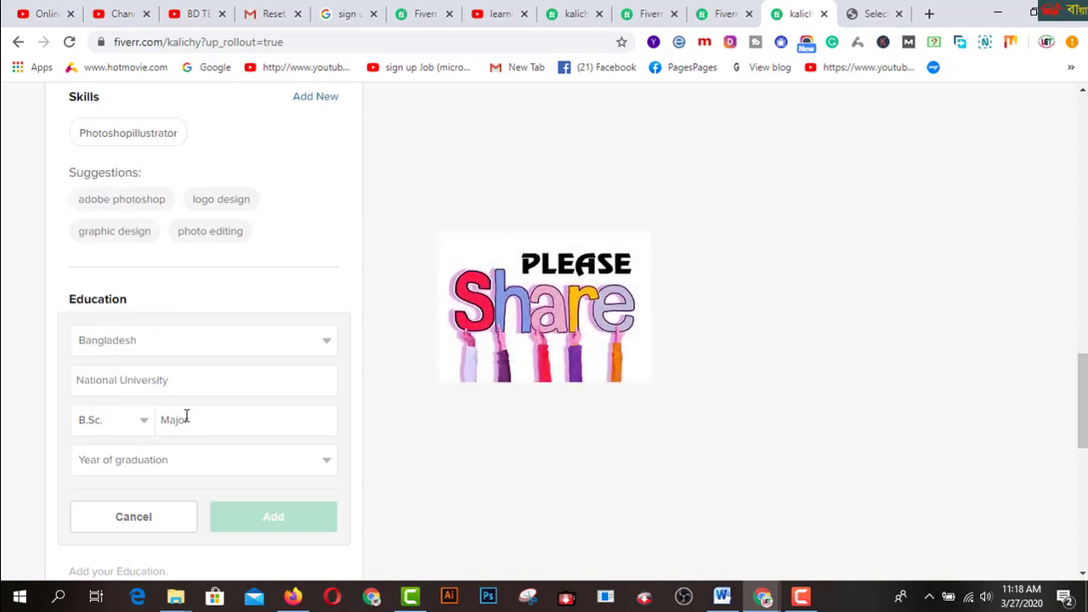
- Enter Desining as the major, set the graduation year to 2004 and add the education entry
left_click(192, 418)
left_click(192, 418)
left_click(204, 566)
scroll(459, 421, "down", 1)
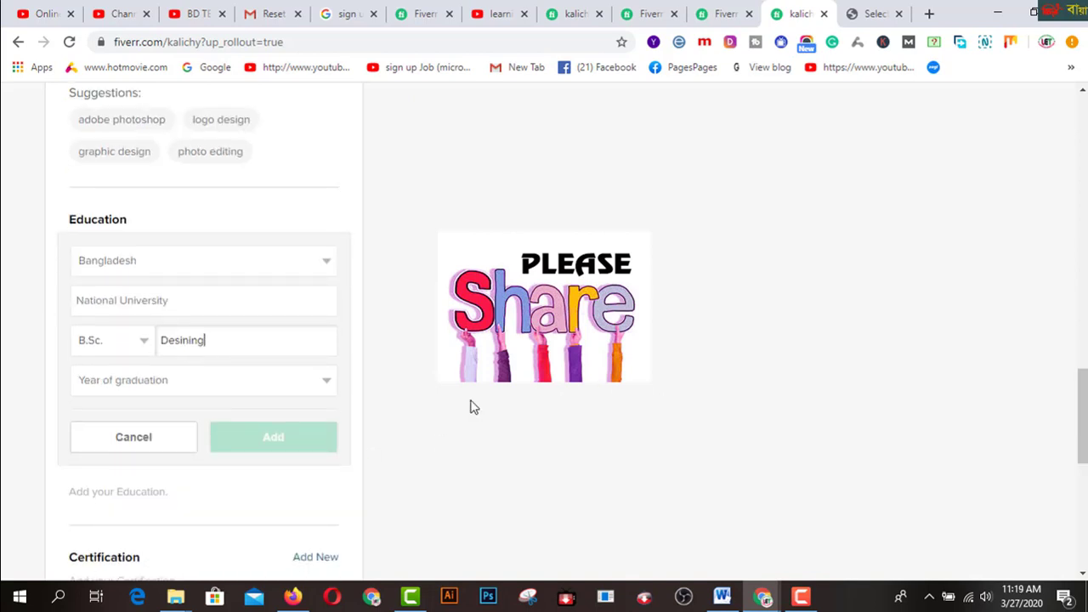
left_click(328, 383)
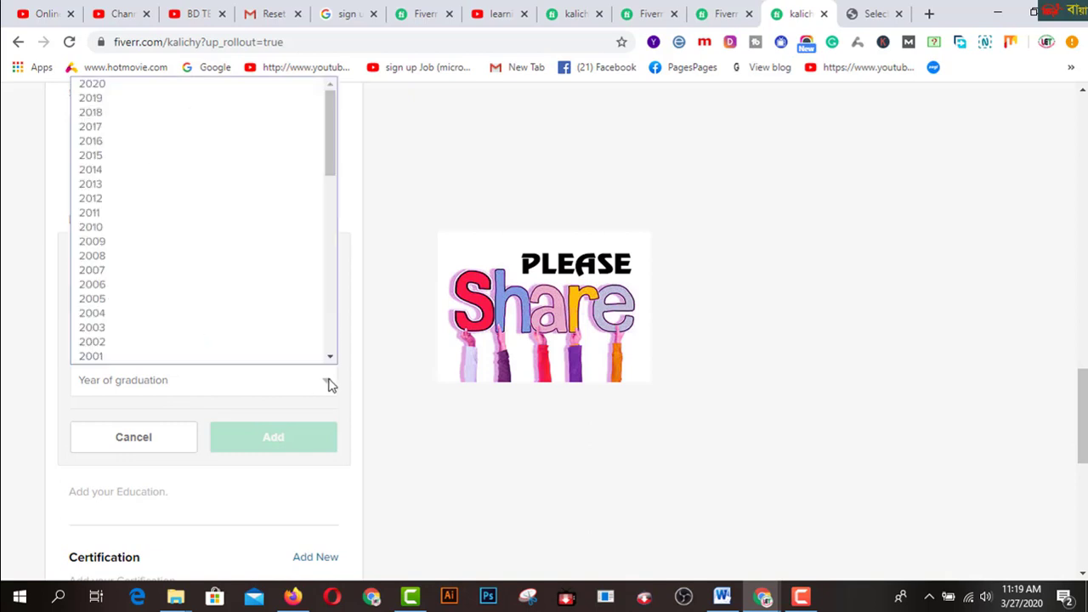
left_click(140, 324)
left_click(279, 444)
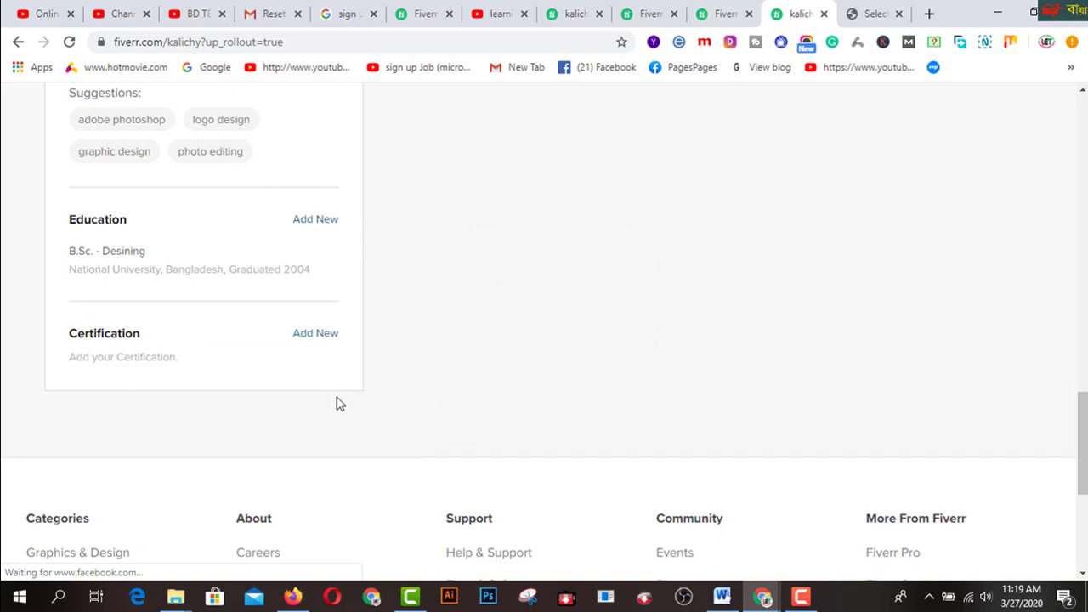
- Fill in a certification named "GRAPHIC DESIGN & MULTIMEDIA" certified from BKTTC and open its year choices
left_click(308, 334)
scroll(554, 351, "down", 1)
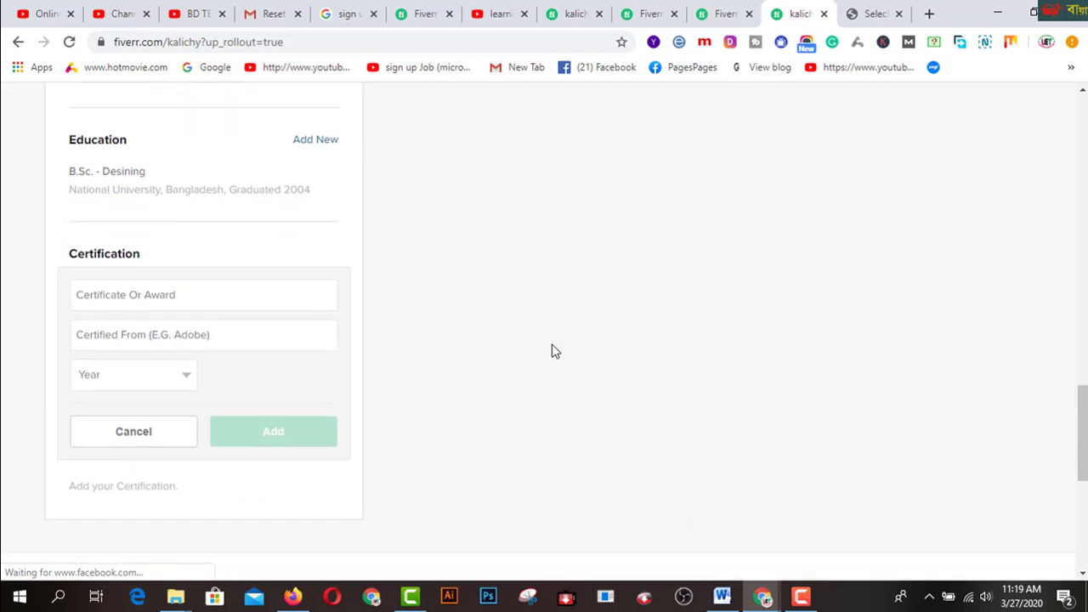
left_click(217, 303)
type("GRA")
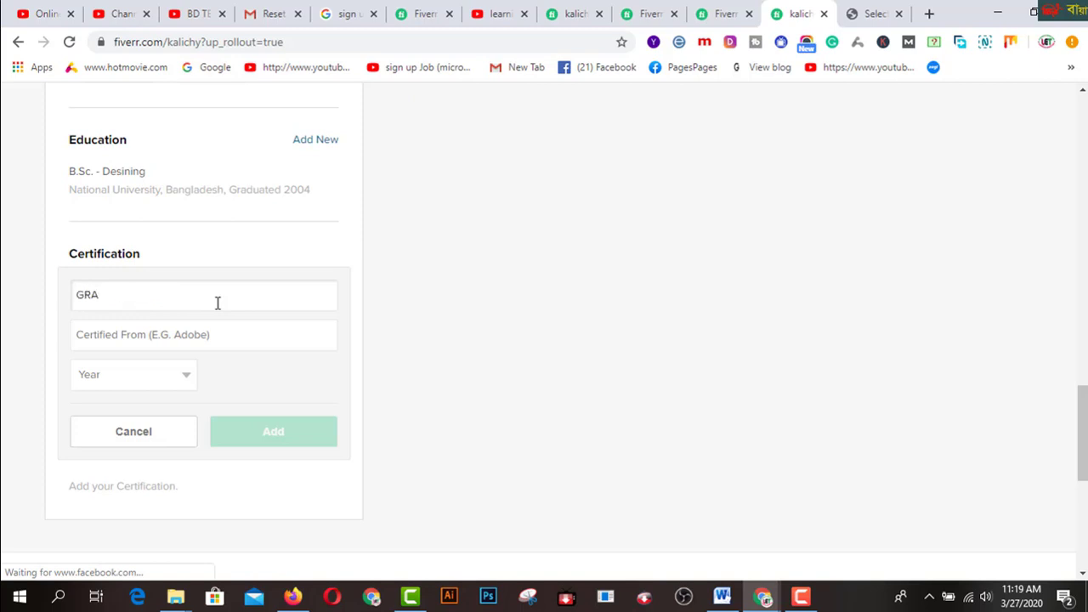
type("PHIC DESIGN & MULTIMEDIA")
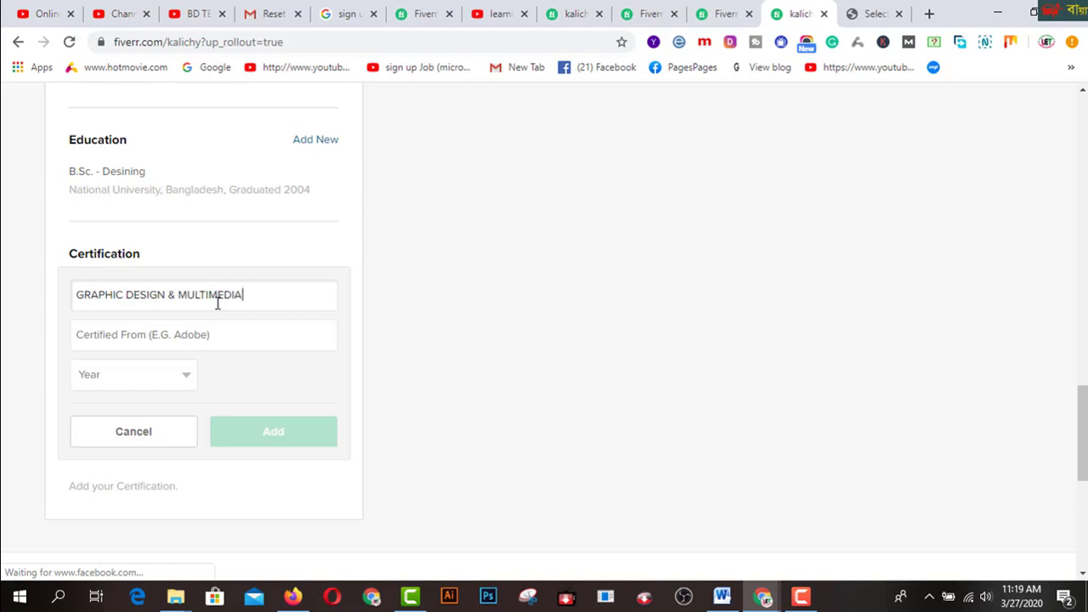
left_click(233, 335)
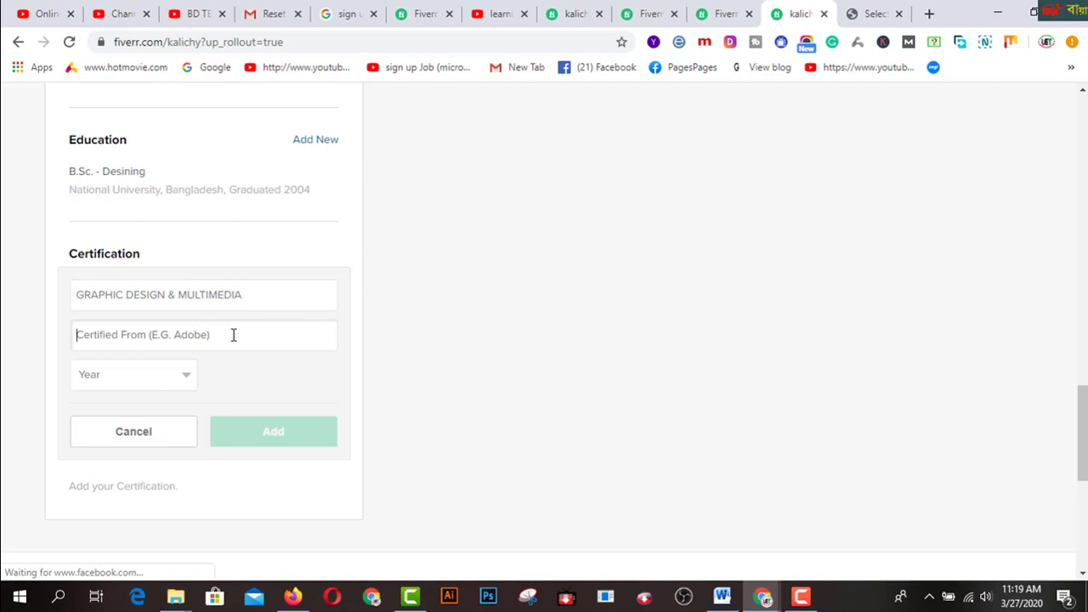
type("BKTT")
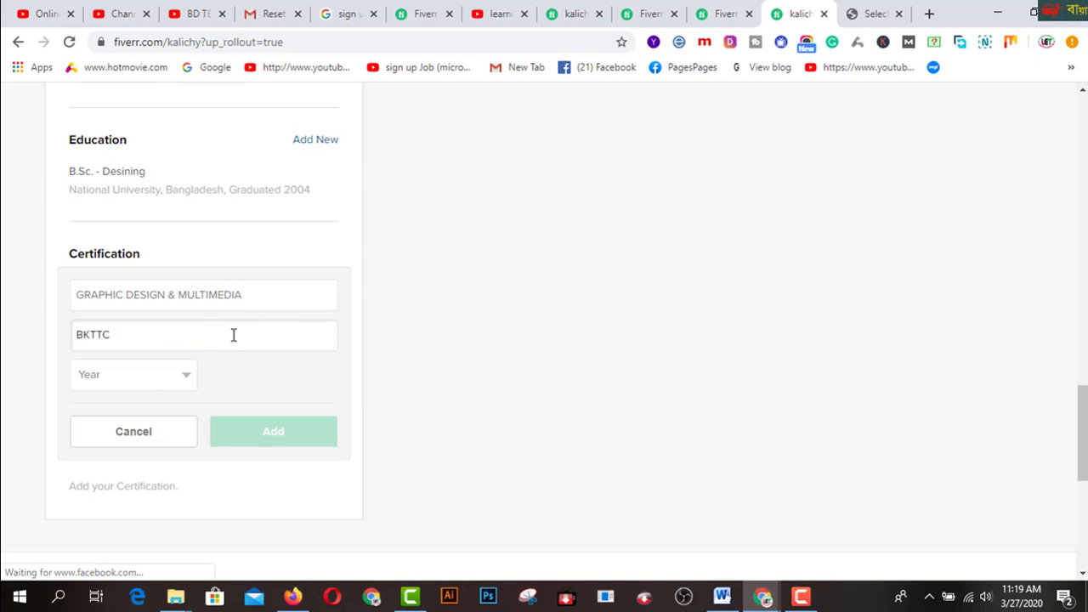
type("C")
left_click(189, 376)
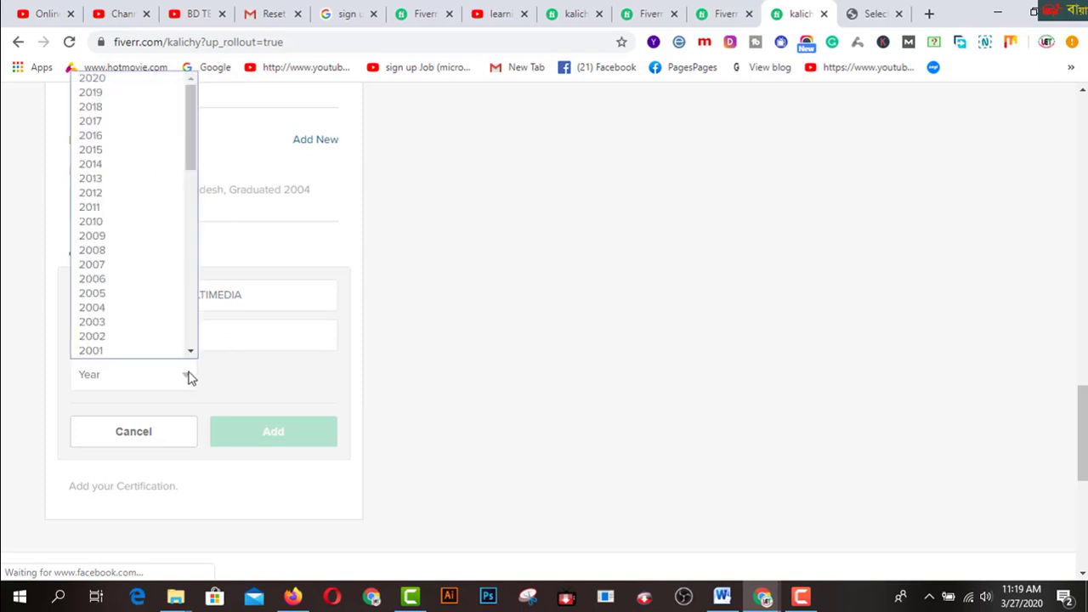
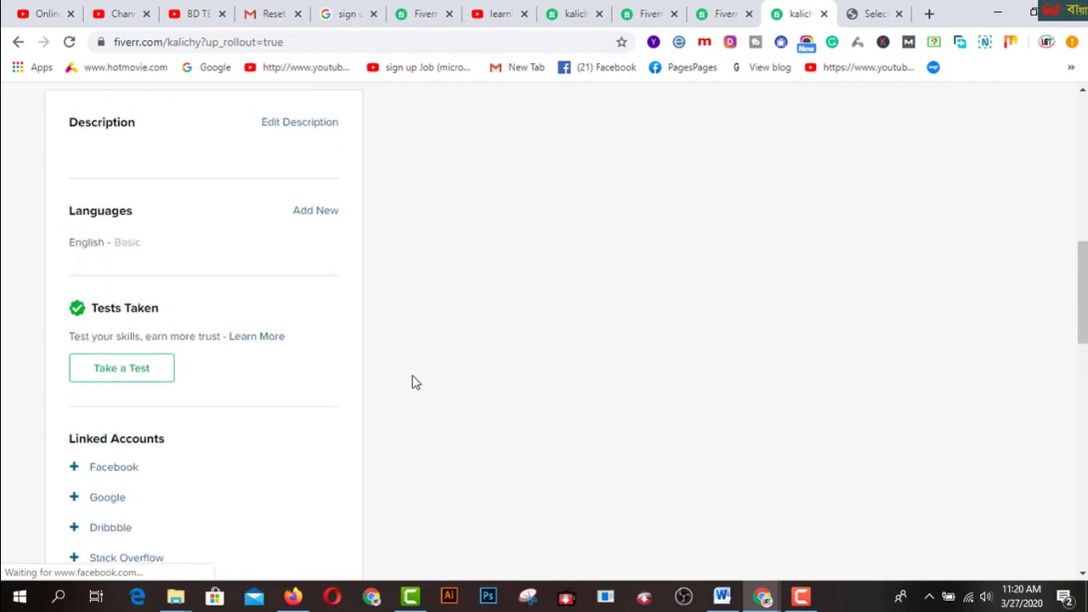
- Review the current profile page, and examine the one-line story, languages and linked accounts on the profile copy that has the photo
scroll(407, 387, "up", 3)
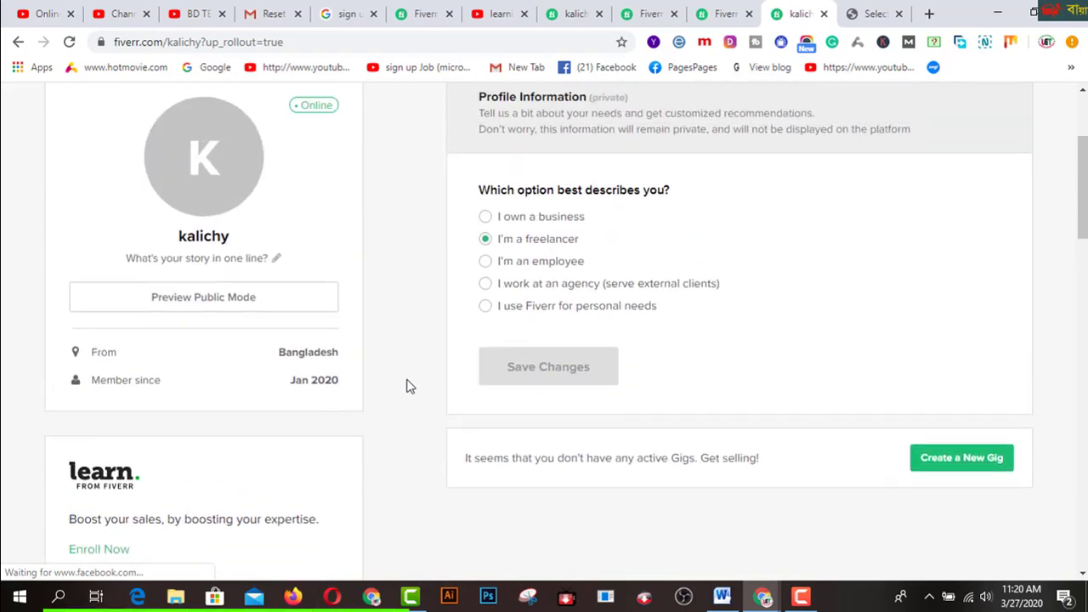
scroll(406, 387, "down", 1)
scroll(406, 387, "down", 1)
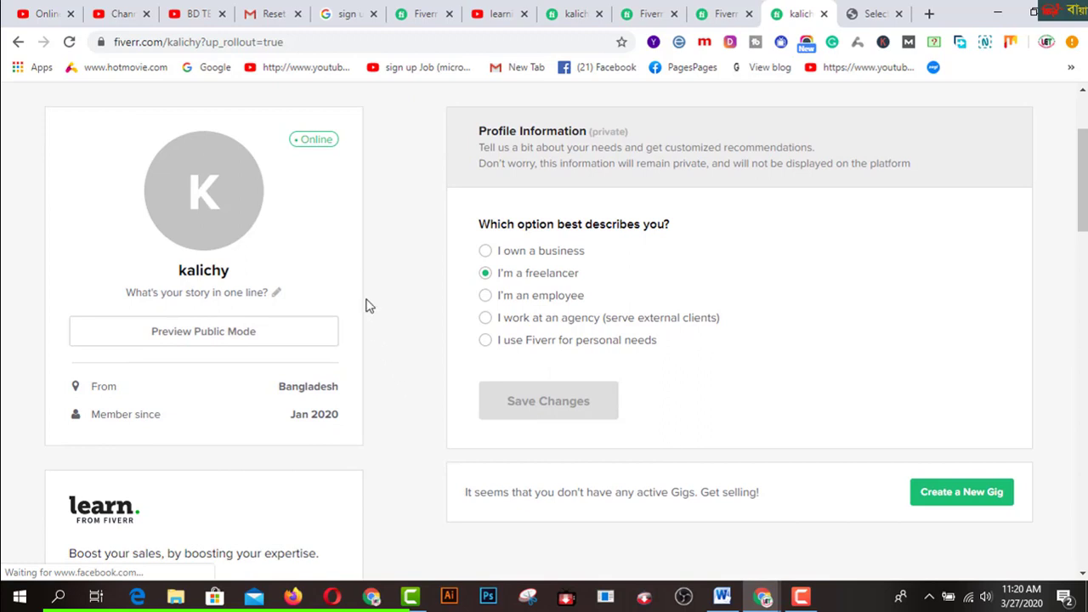
scroll(370, 303, "up", 1)
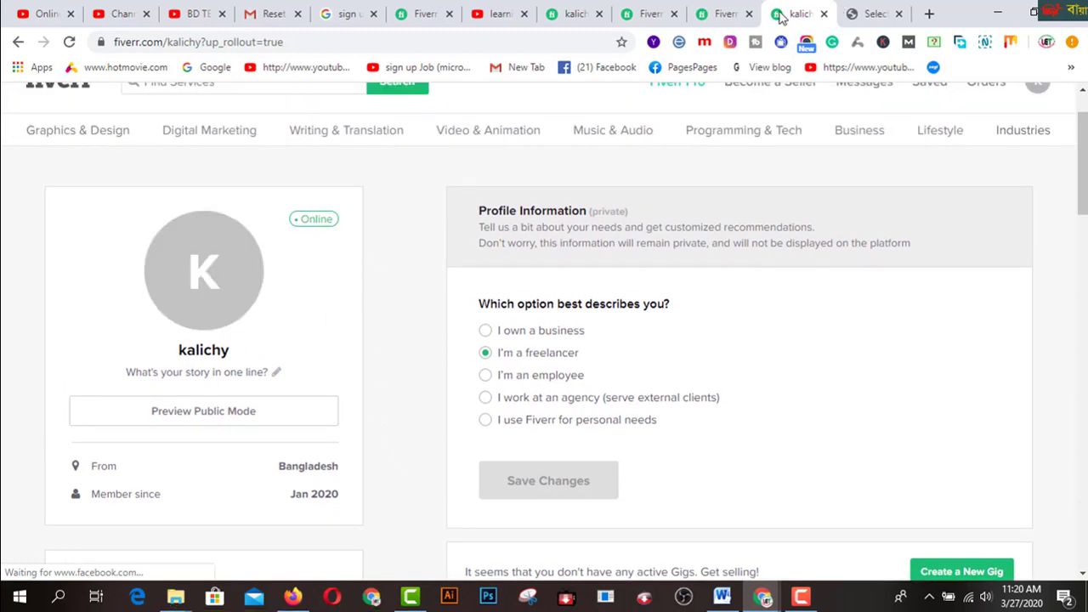
left_click(571, 13)
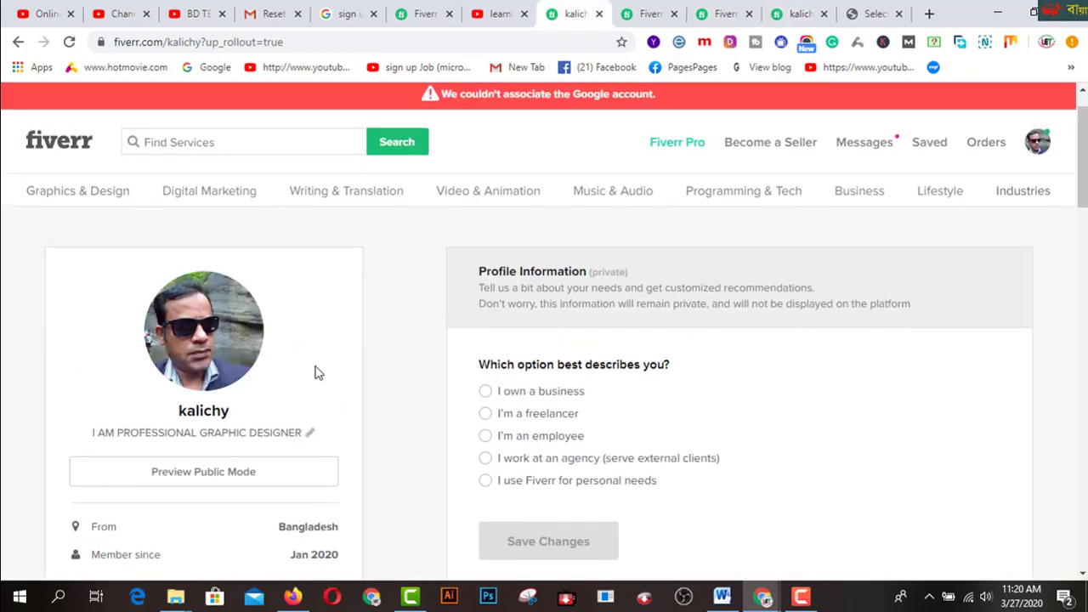
scroll(356, 416, "down", 1)
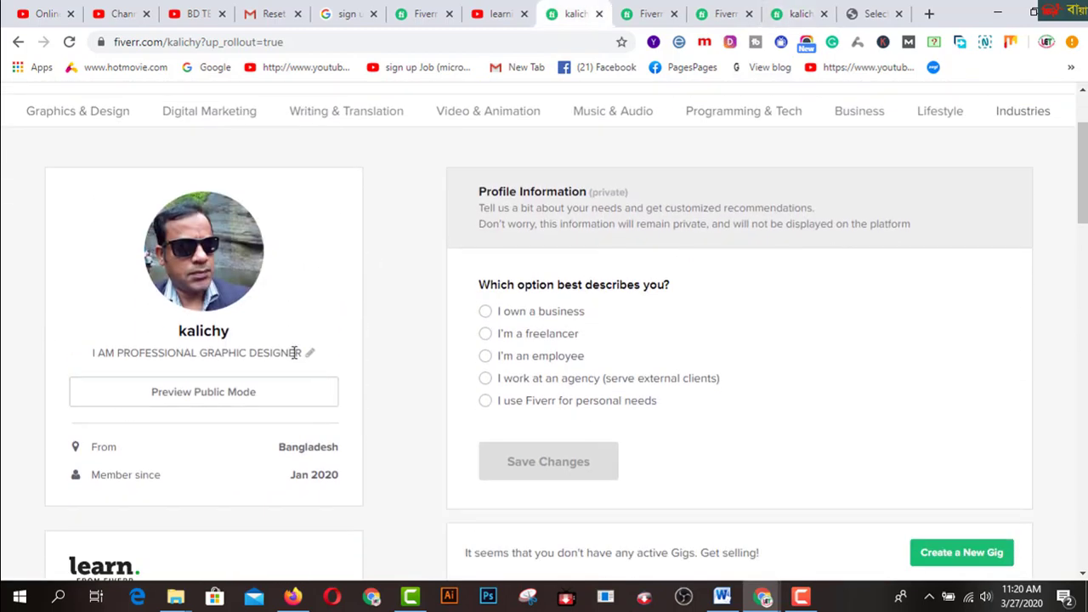
scroll(369, 381, "down", 5)
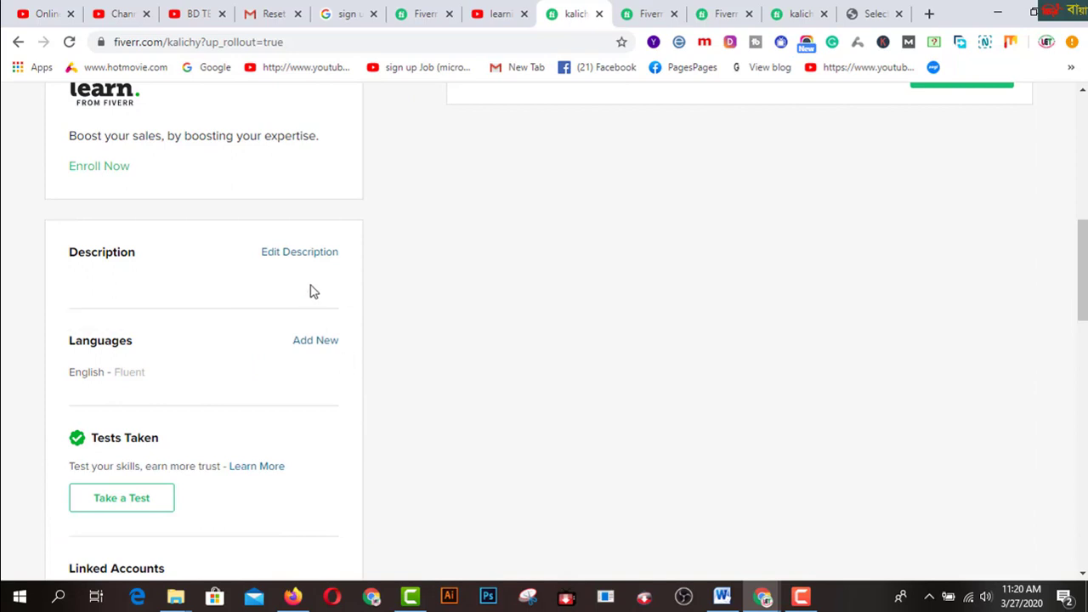
scroll(379, 380, "down", 2)
scroll(461, 352, "down", 2)
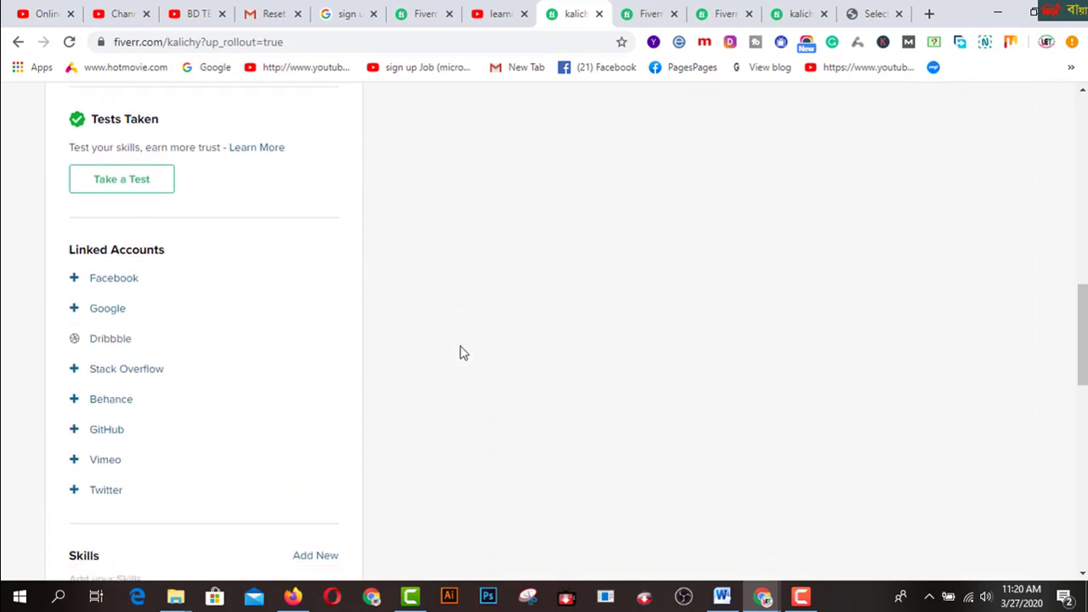
scroll(461, 352, "up", 2)
scroll(352, 303, "up", 1)
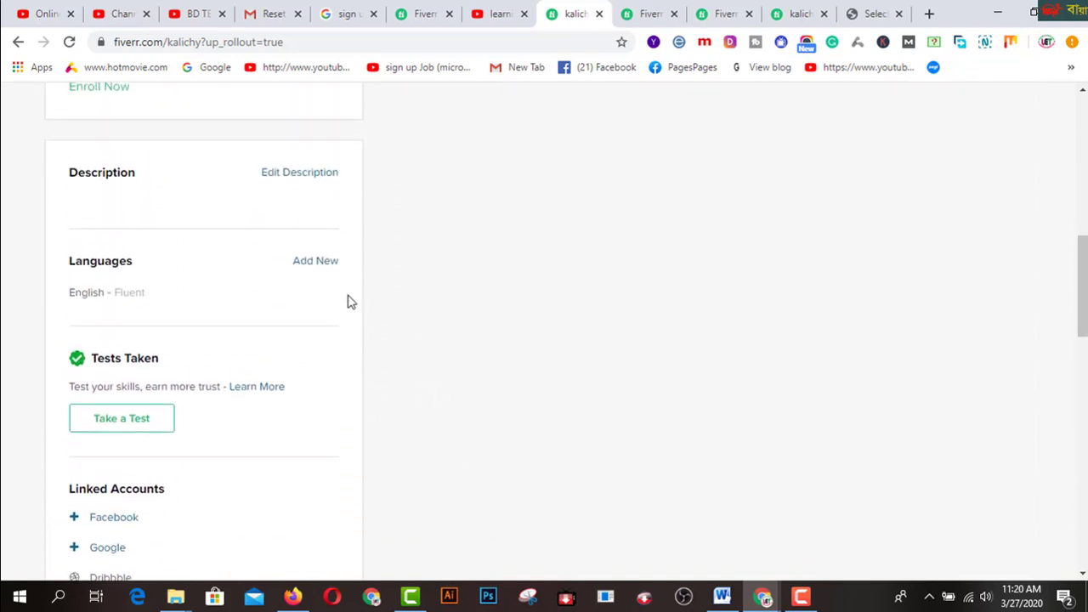
- Open the profile description for editing, cancel the edit and look over the linked accounts
left_click(304, 173)
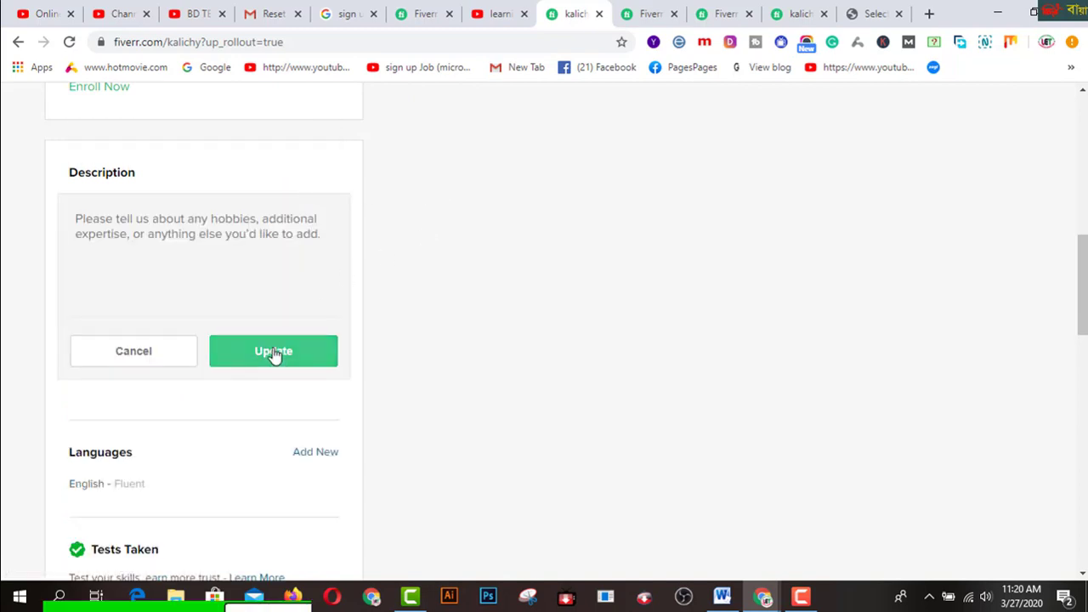
left_click(158, 354)
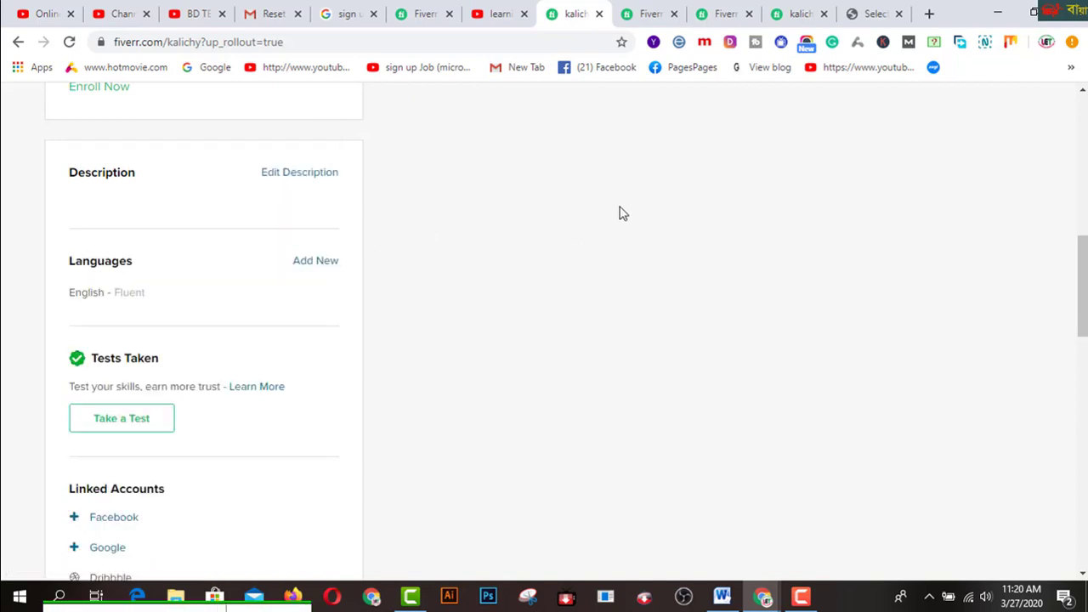
scroll(570, 210, "down", 2)
scroll(350, 325, "down", 1)
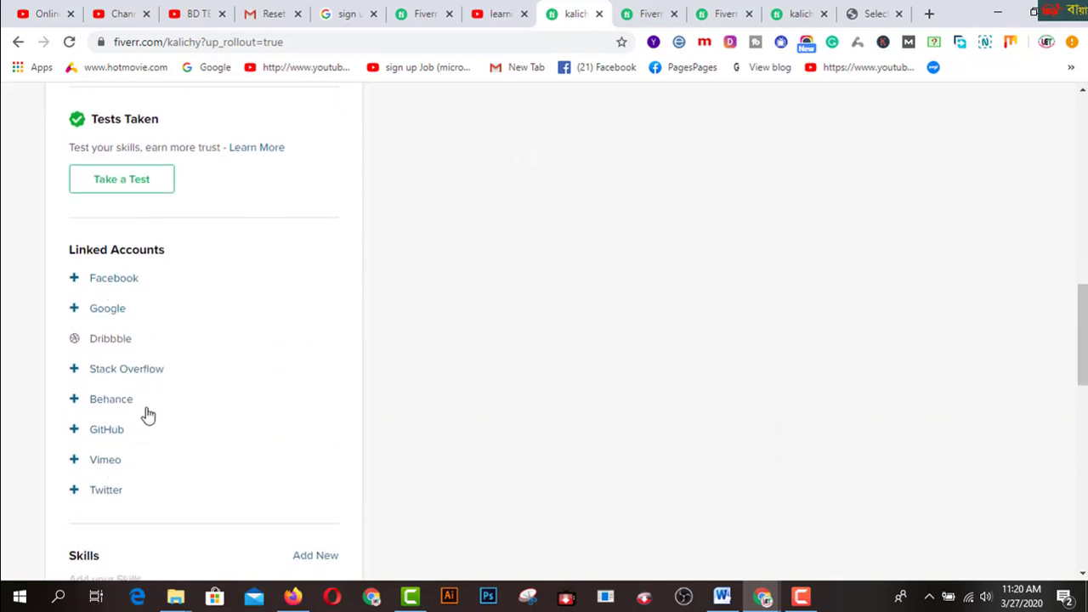
- In the private profile information, choose "I'm a freelancer" as the option that best describes the seller
scroll(145, 413, "down", 2)
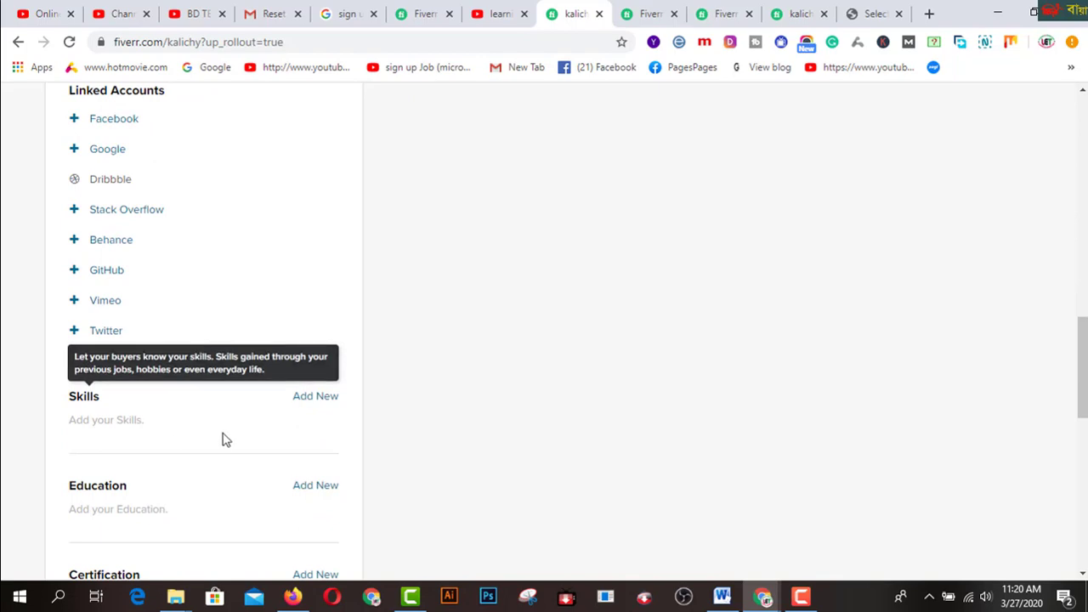
scroll(408, 416, "down", 2)
scroll(408, 416, "down", 1)
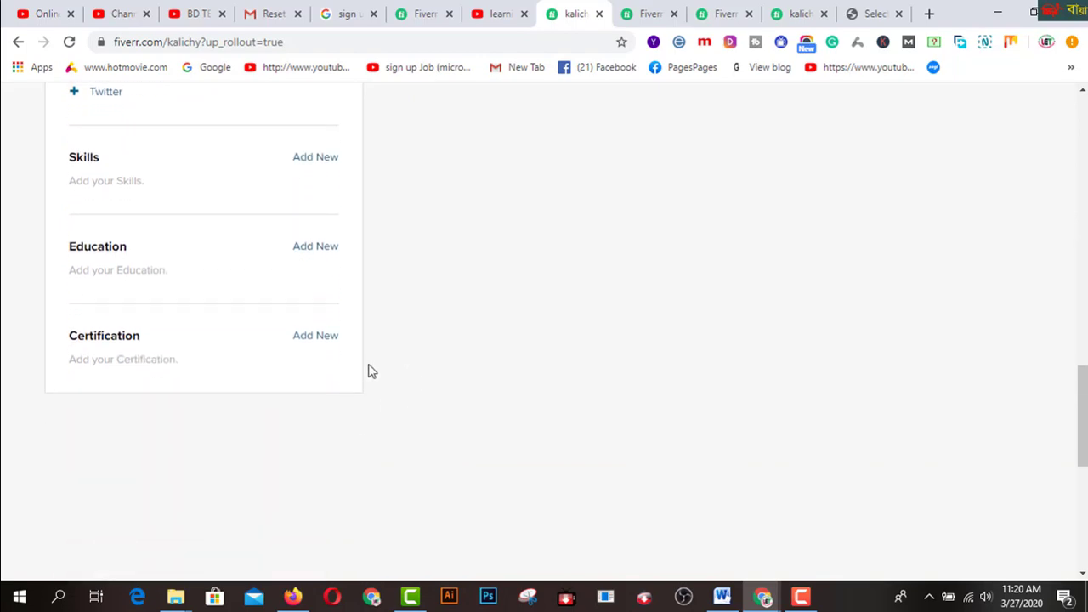
scroll(491, 477, "up", 12)
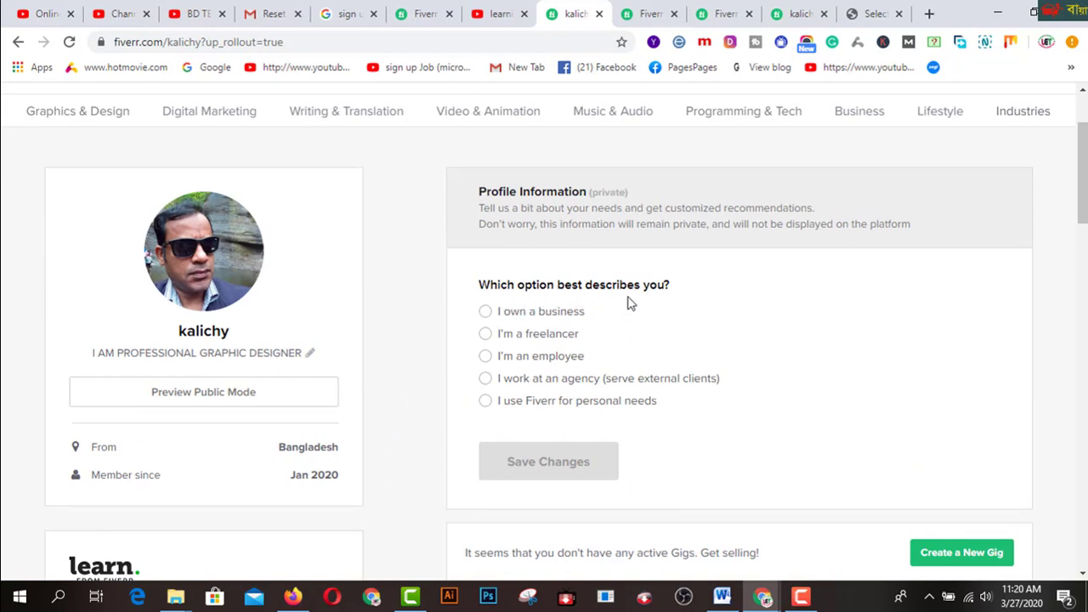
left_click(485, 334)
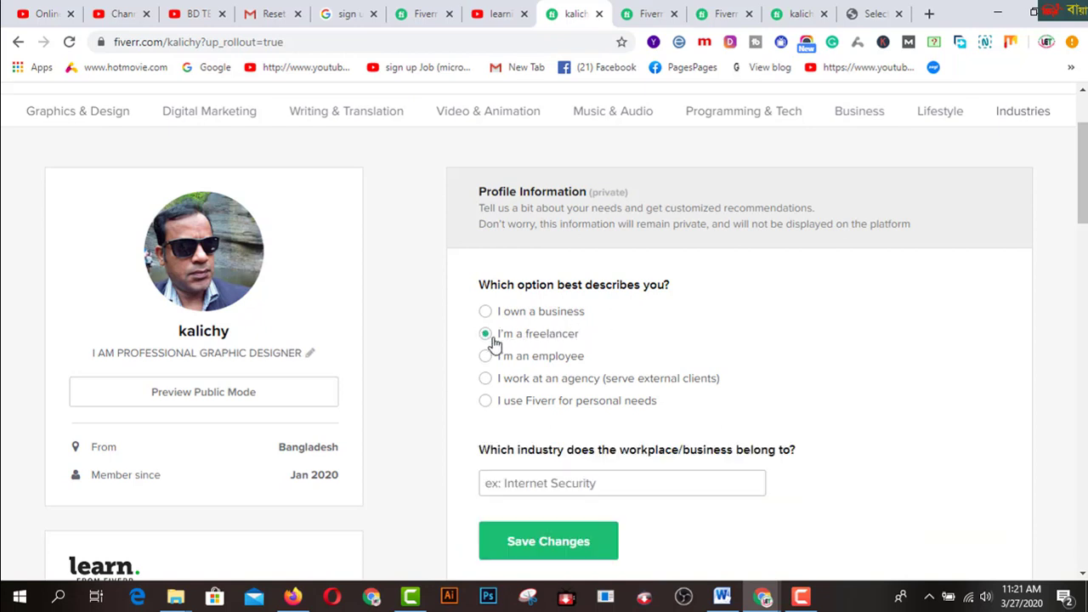
scroll(595, 357, "down", 2)
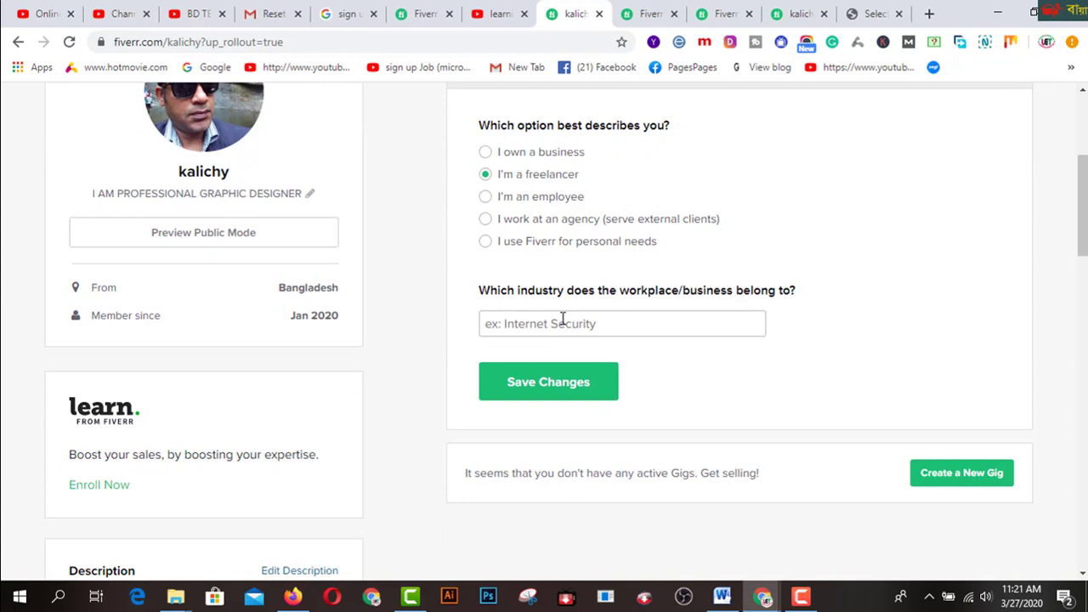
- Set the workplace or business industry to Other and save the profile information changes
left_click(562, 321)
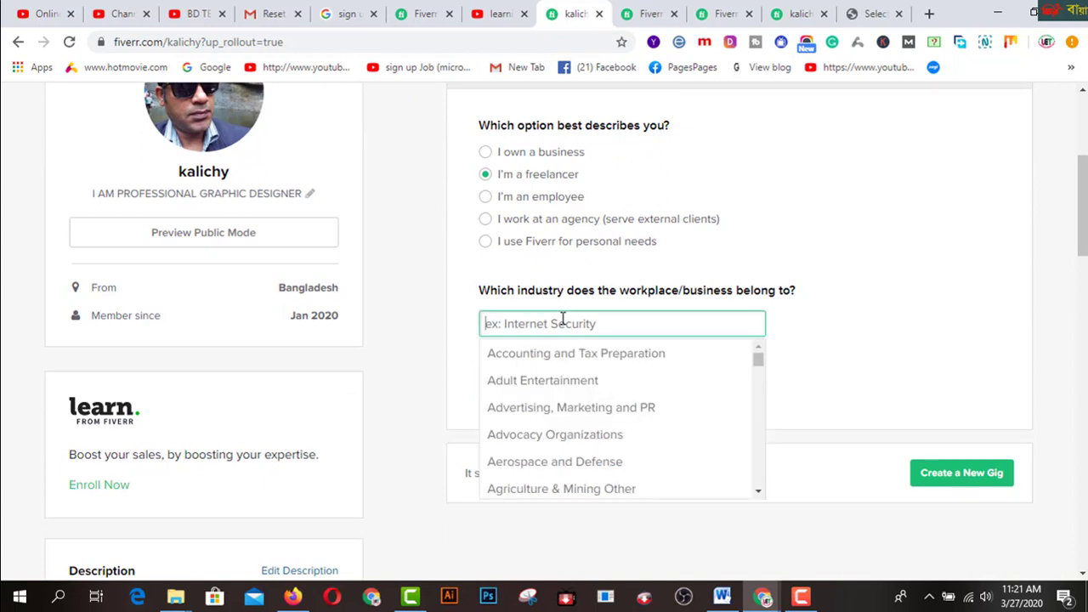
scroll(603, 359, "down", 6)
scroll(636, 422, "down", 12)
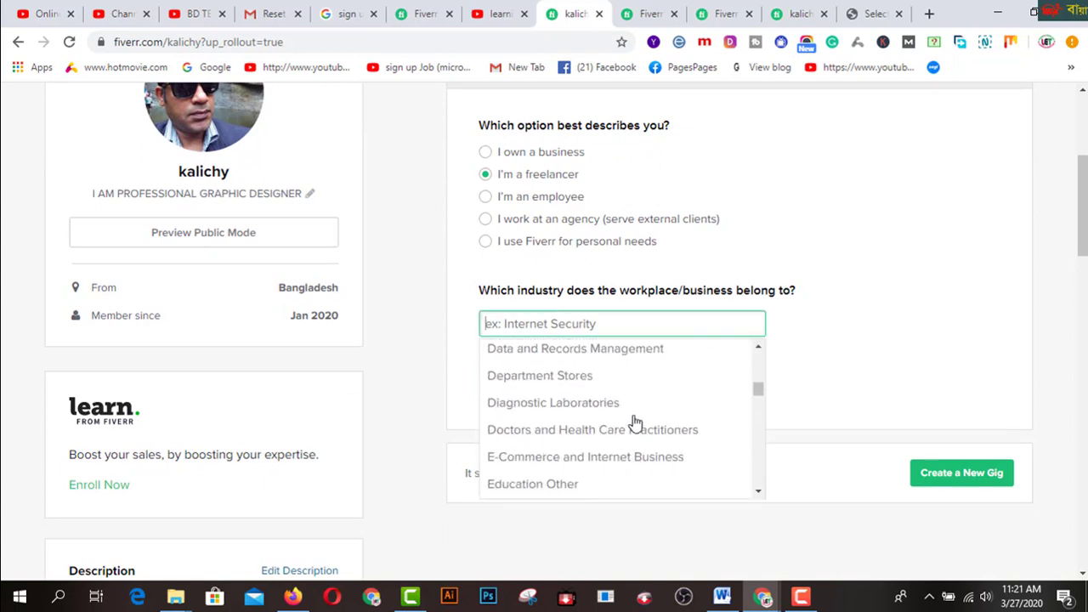
scroll(646, 441, "down", 12)
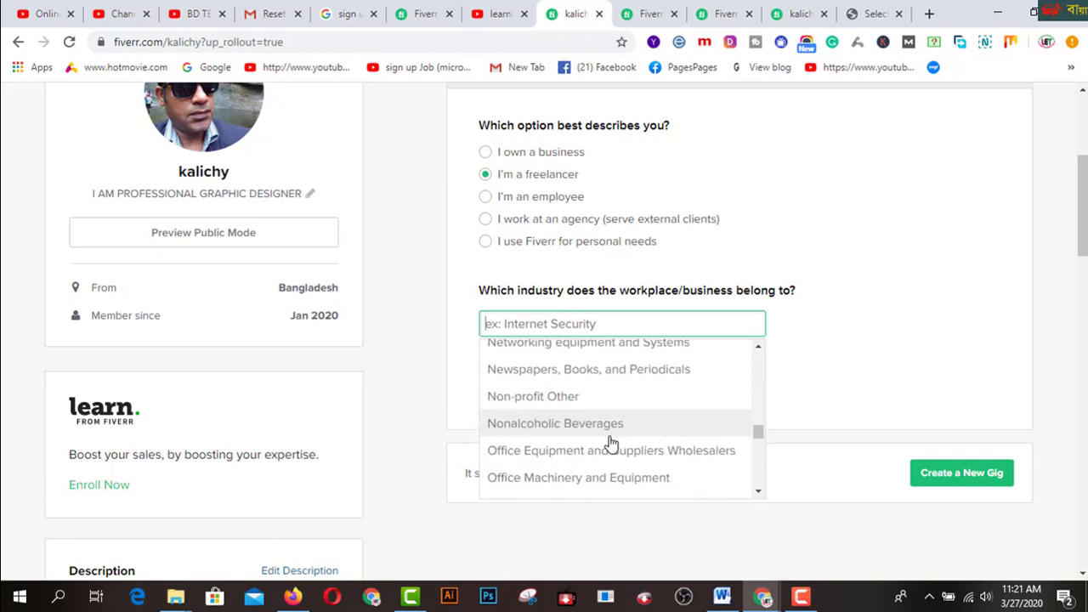
scroll(828, 333, "down", 4)
scroll(765, 352, "up", 3)
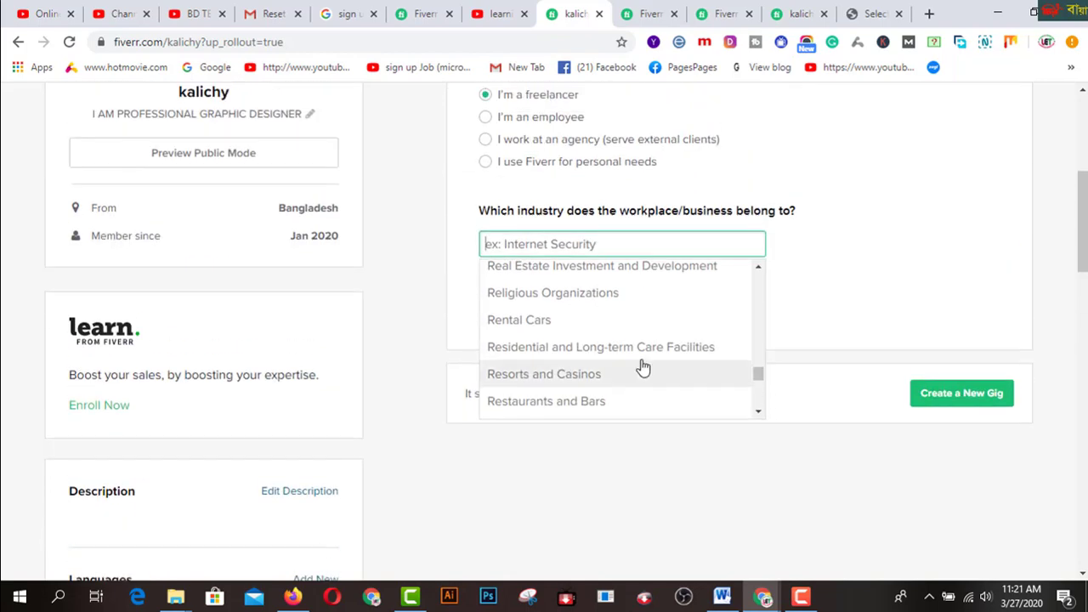
scroll(638, 365, "down", 10)
scroll(639, 360, "down", 4)
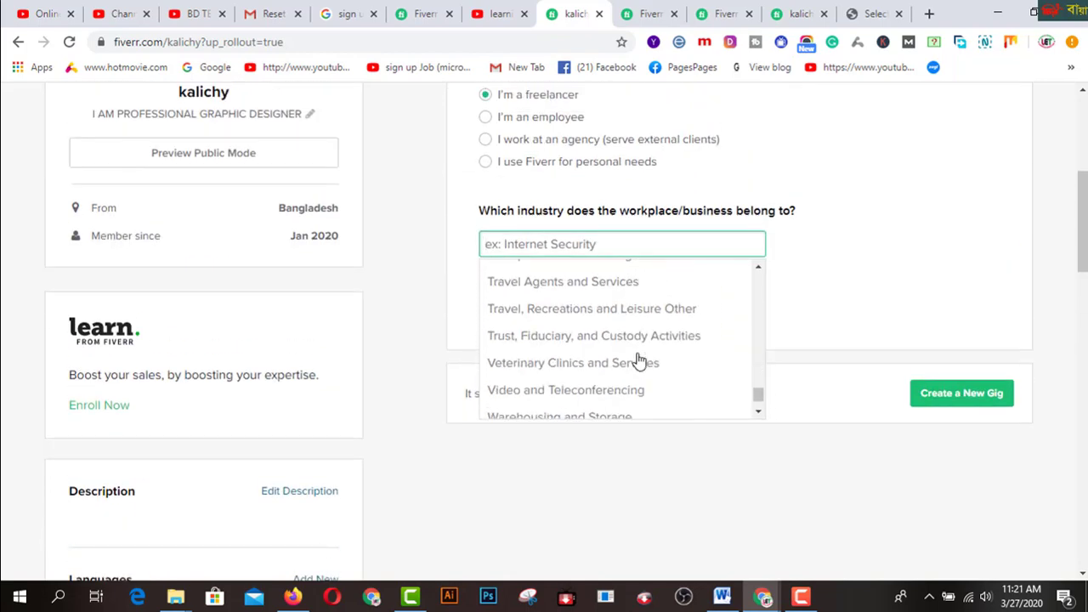
scroll(639, 359, "up", 10)
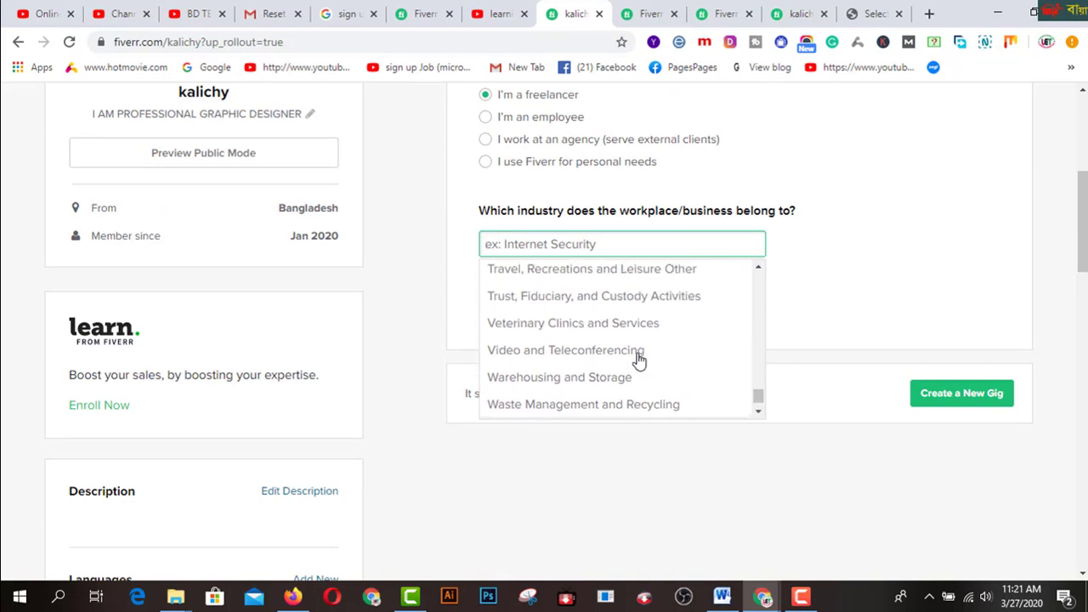
left_click(566, 334)
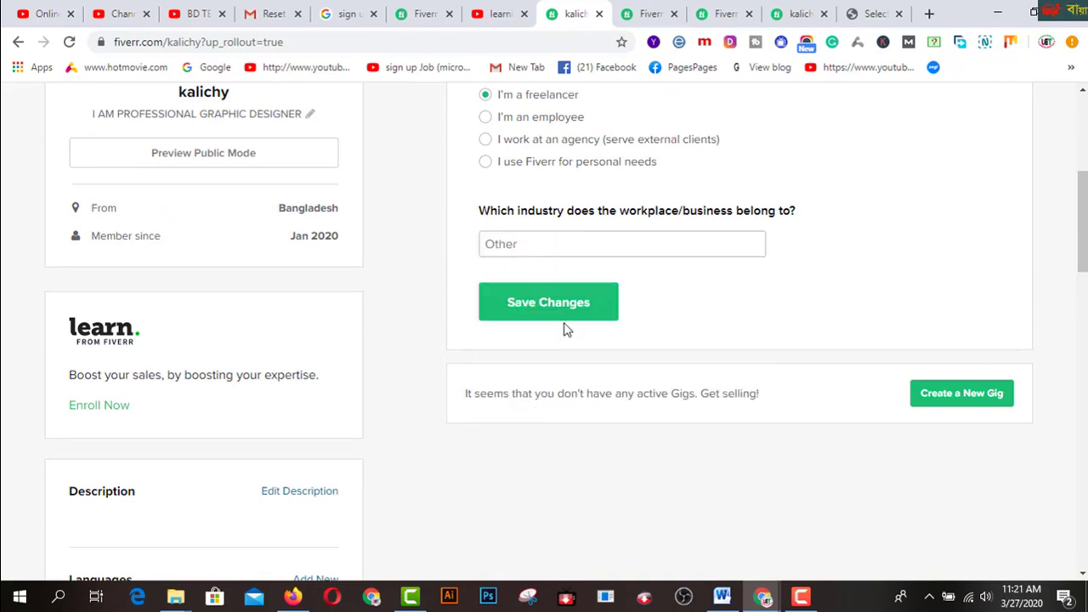
left_click(566, 304)
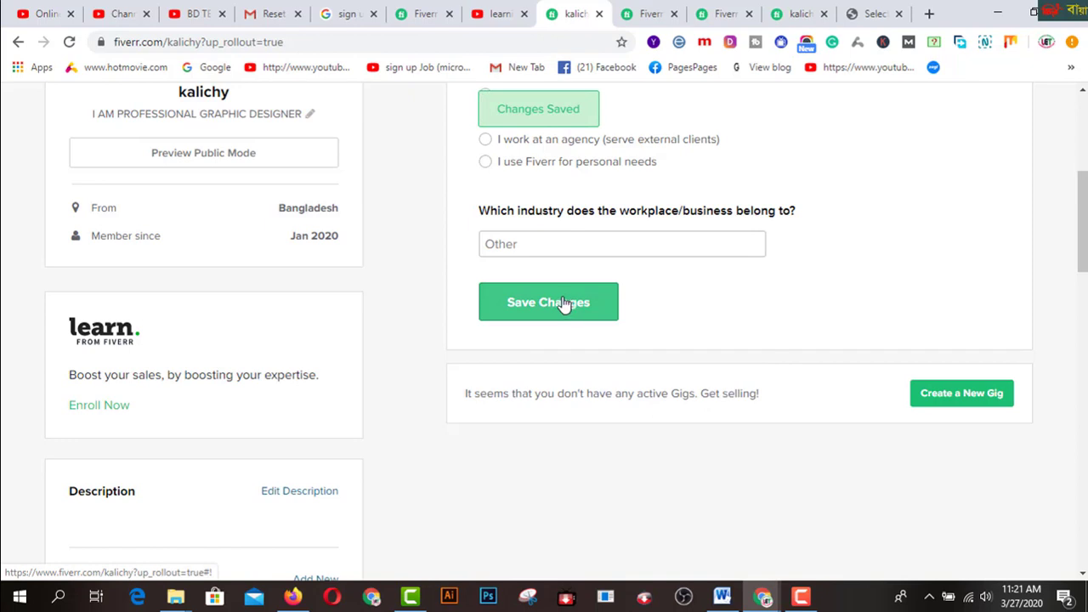
- Review the profile page from the profile information to the linked accounts and skills, and switch to the YouTube channel's playlists page
scroll(687, 344, "up", 2)
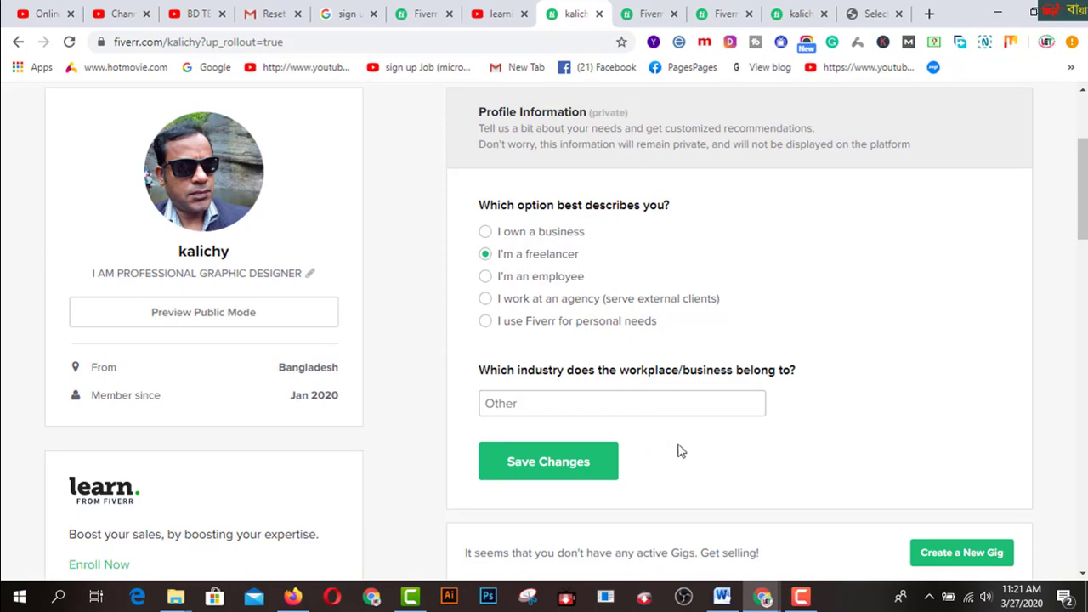
scroll(408, 433, "down", 2)
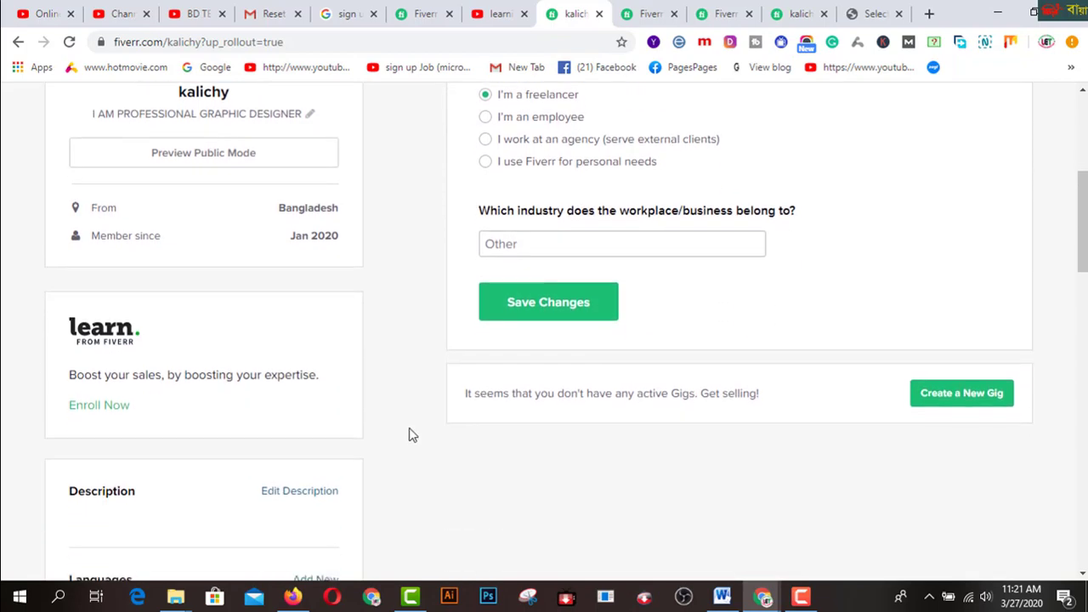
scroll(408, 436, "down", 3)
scroll(409, 436, "down", 5)
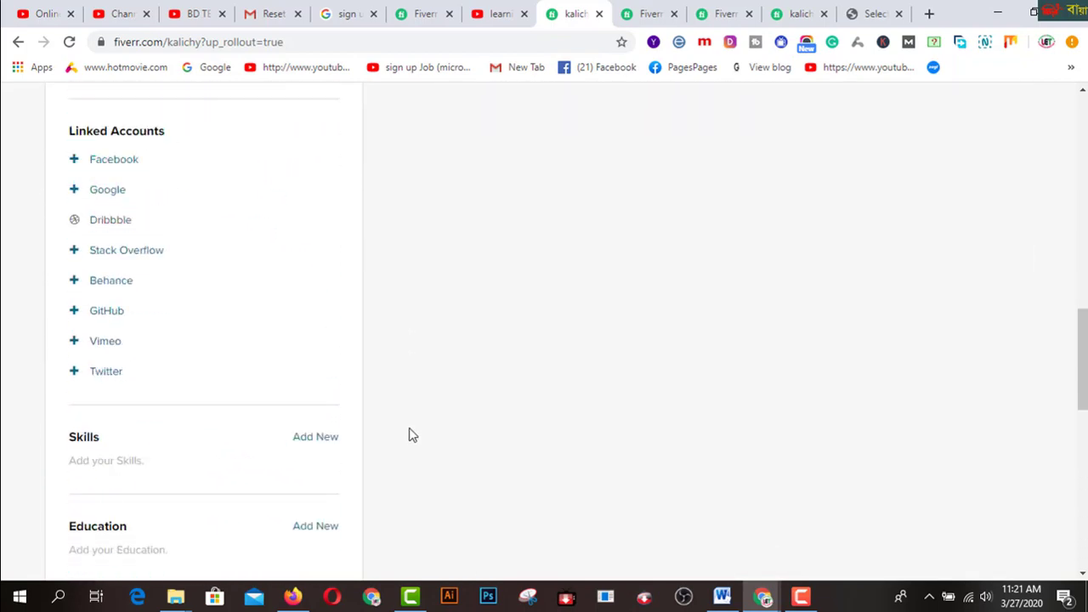
scroll(408, 436, "up", 12)
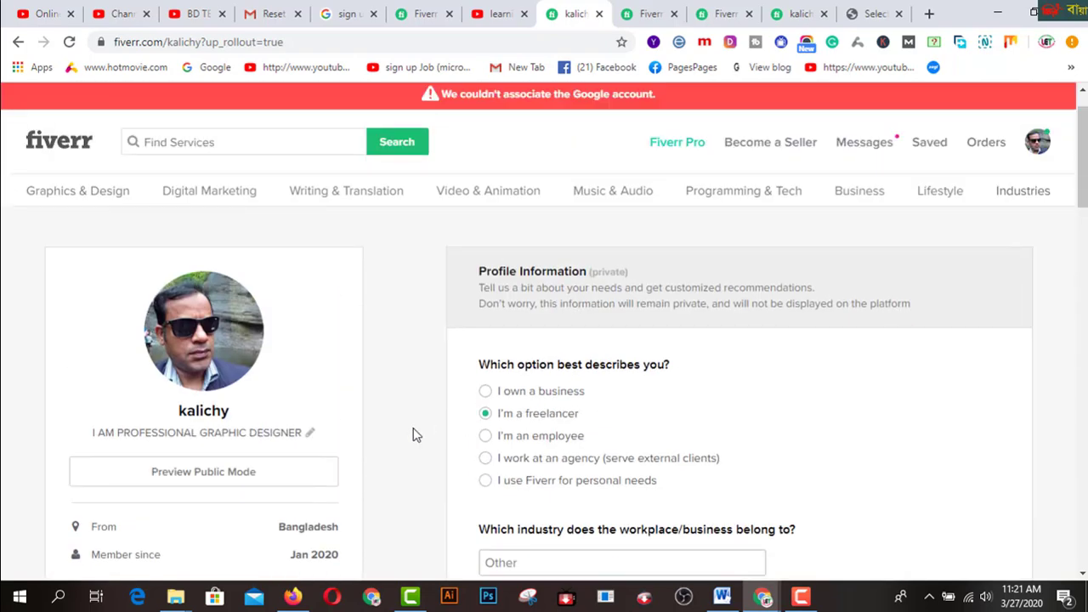
scroll(414, 434, "down", 2)
scroll(412, 435, "down", 1)
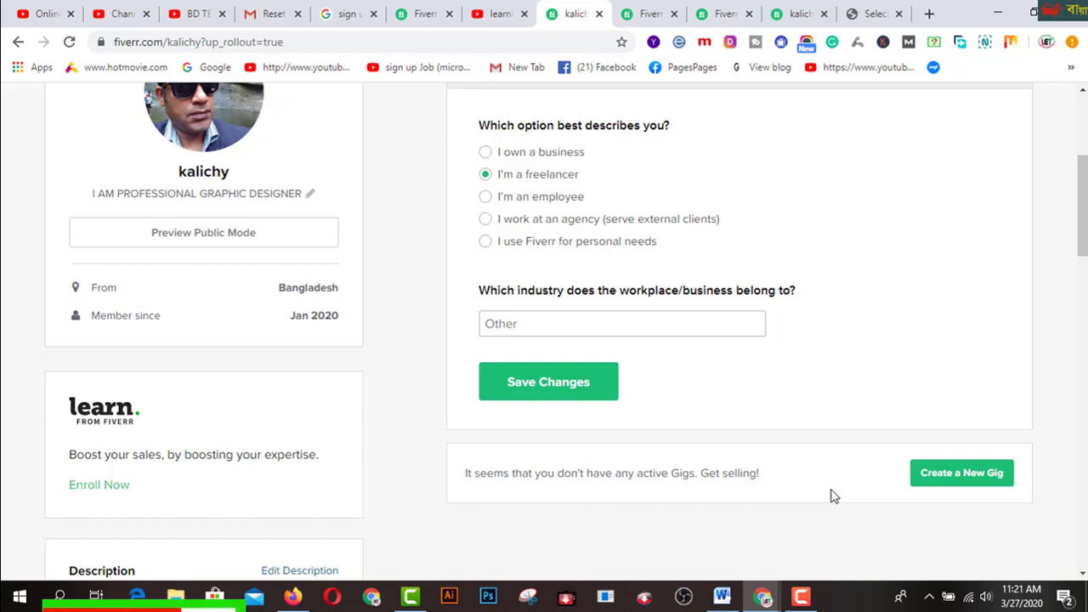
scroll(829, 480, "up", 4)
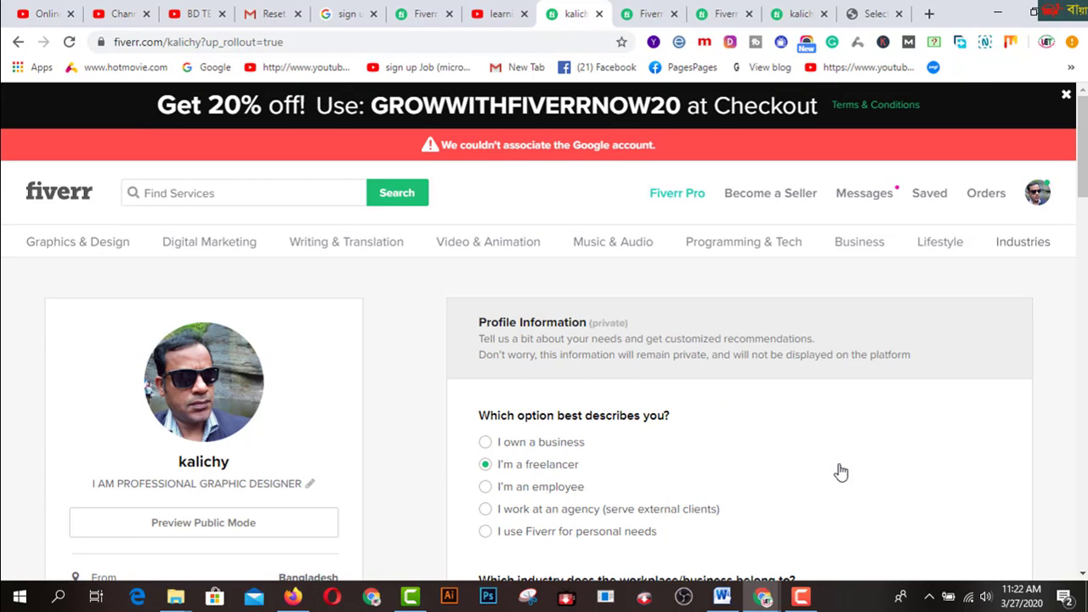
left_click(483, 17)
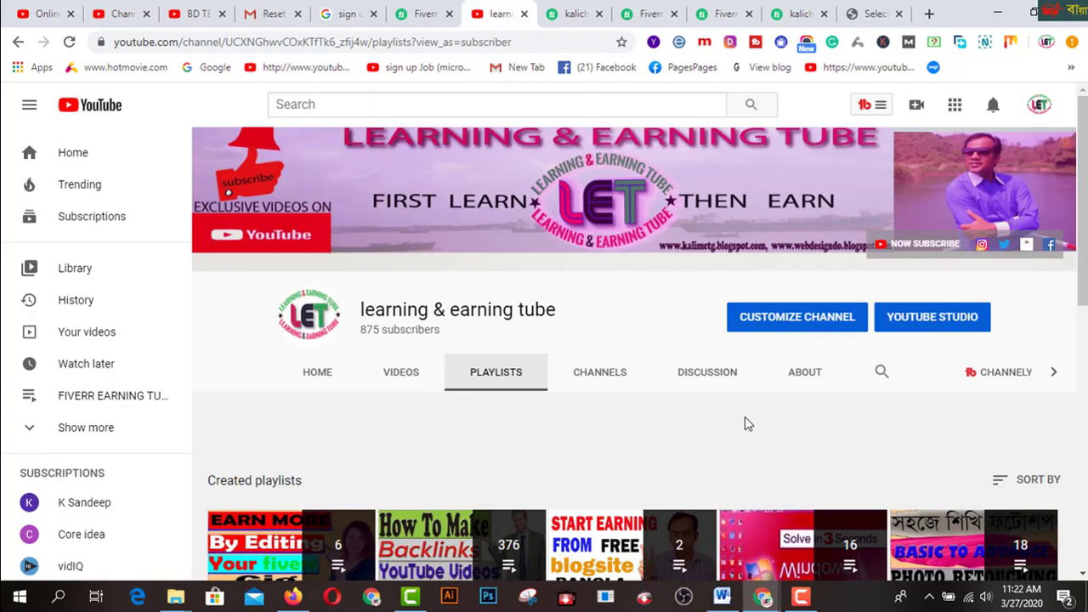